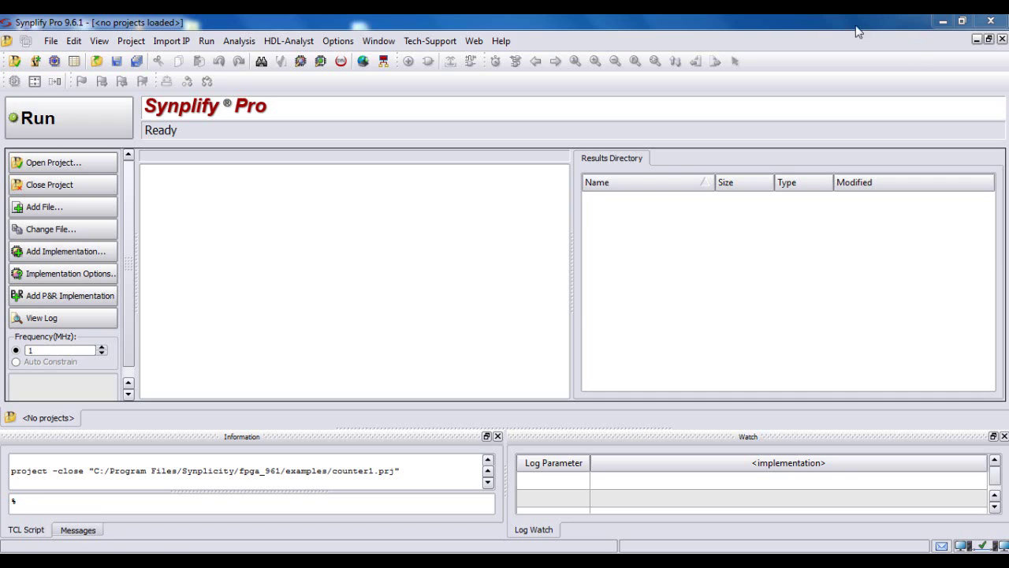
# Create a new Synplify project file named counter2
pyautogui.click(52, 41)
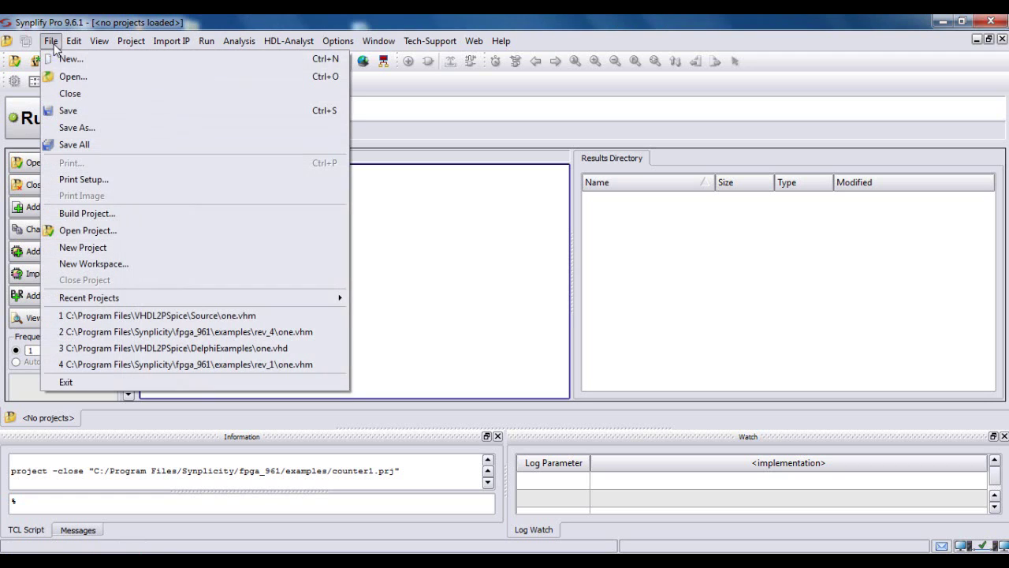
pyautogui.click(68, 62)
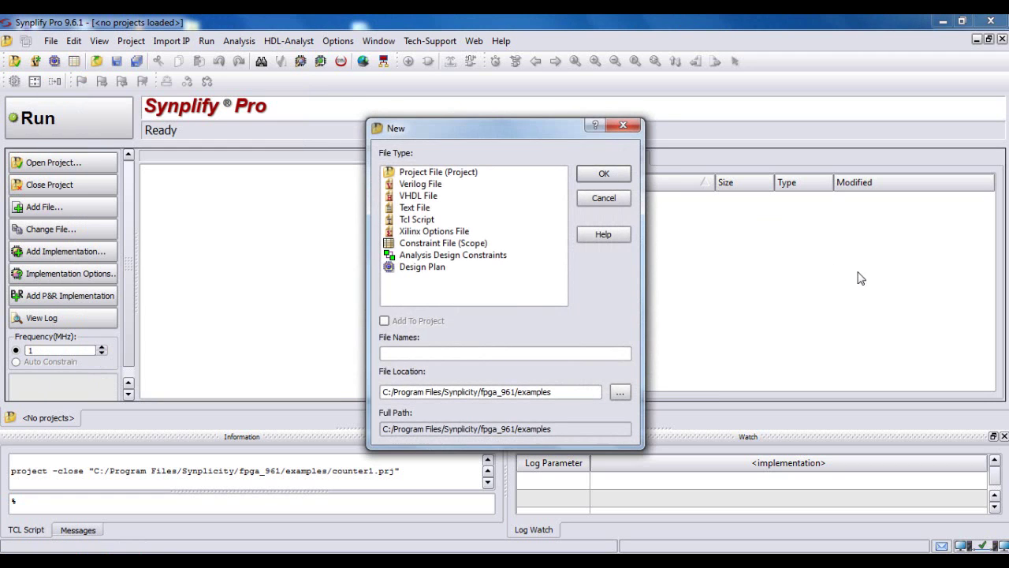
pyautogui.click(473, 173)
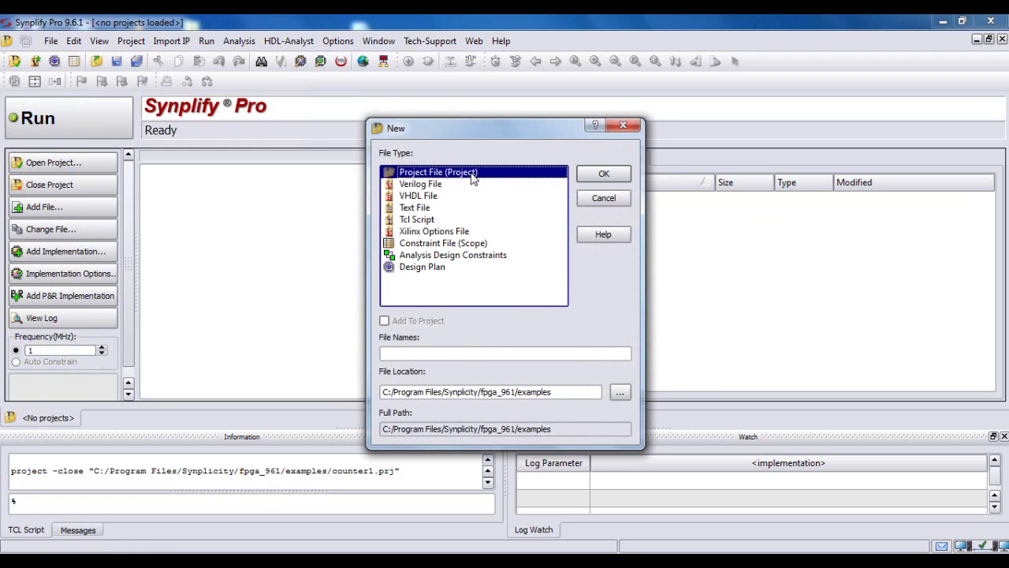
pyautogui.click(463, 355)
pyautogui.write('counter')
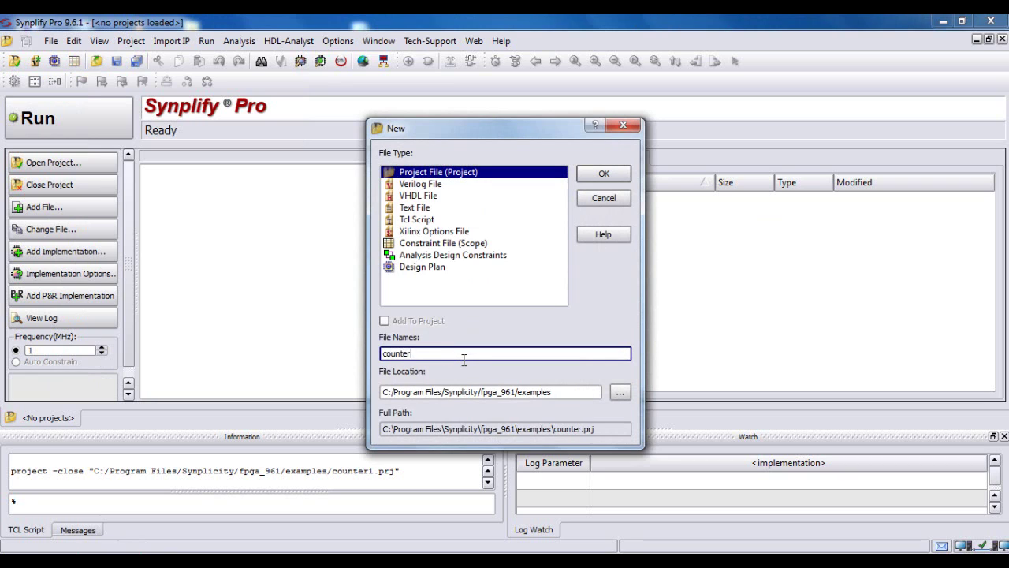
pyautogui.write('2')
pyautogui.click(593, 177)
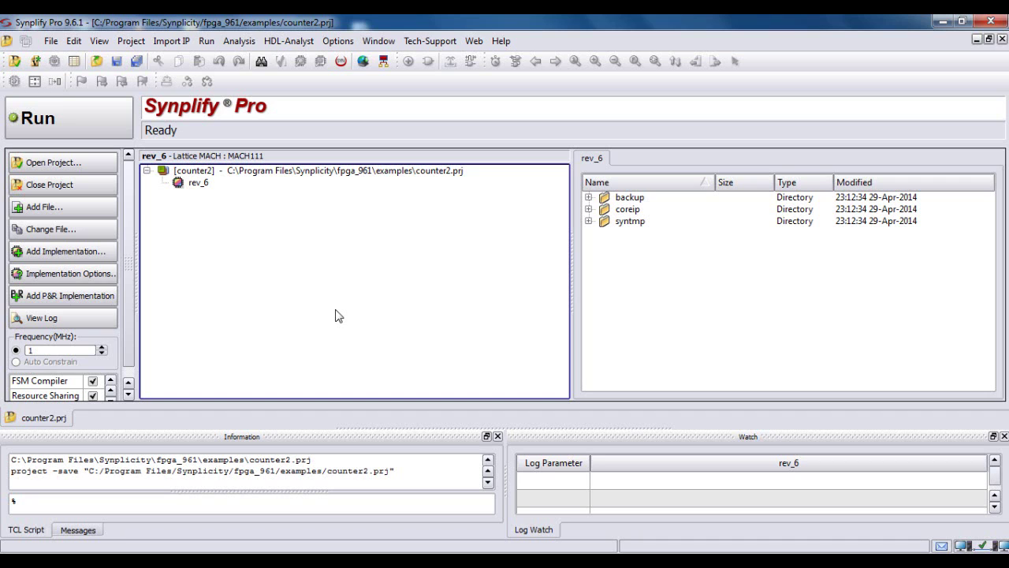
# Add one.vhd from C:\Program Files\VHDL2PSpice\DelphiExamples to counter2 as a source file
pyautogui.rightClick(195, 174)
pyautogui.click(224, 213)
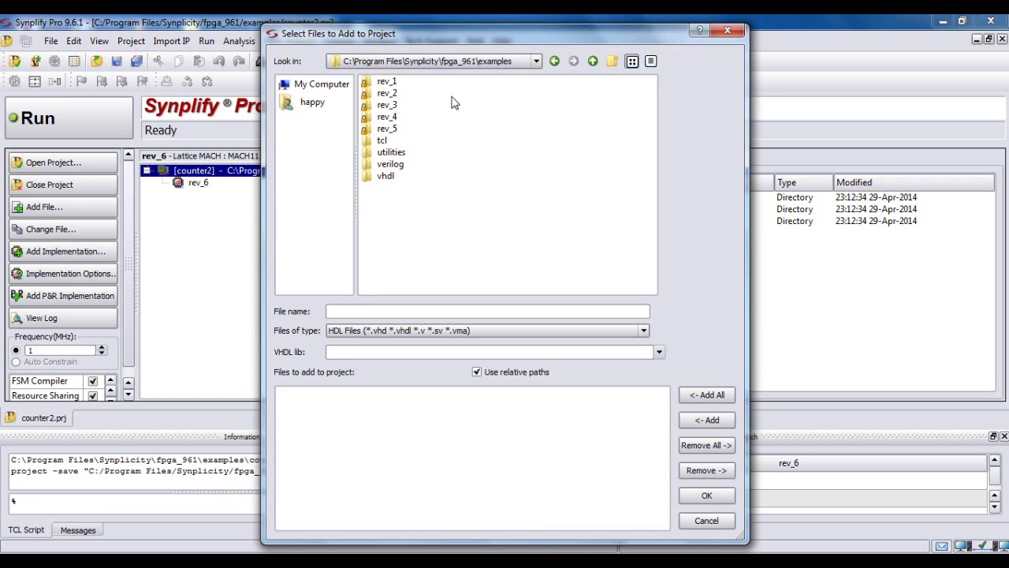
pyautogui.click(326, 89)
pyautogui.doubleClick(377, 82)
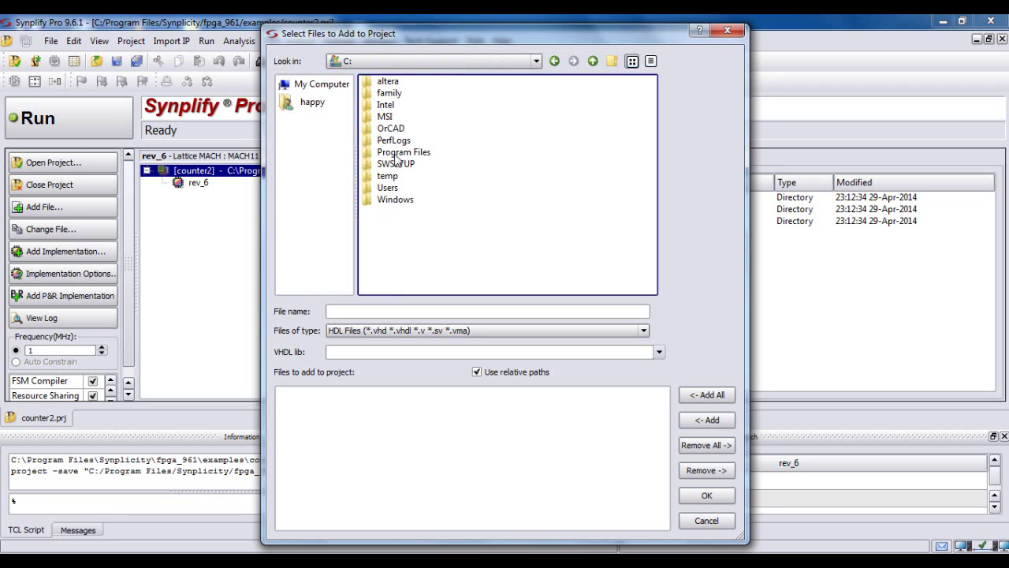
pyautogui.doubleClick(398, 153)
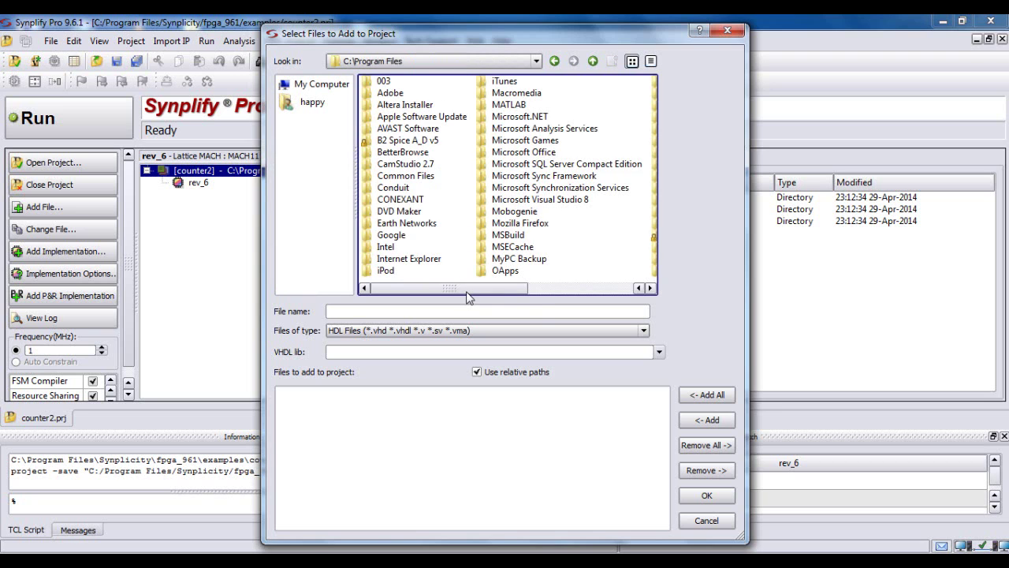
pyautogui.moveTo(471, 290); pyautogui.dragTo(526, 290)
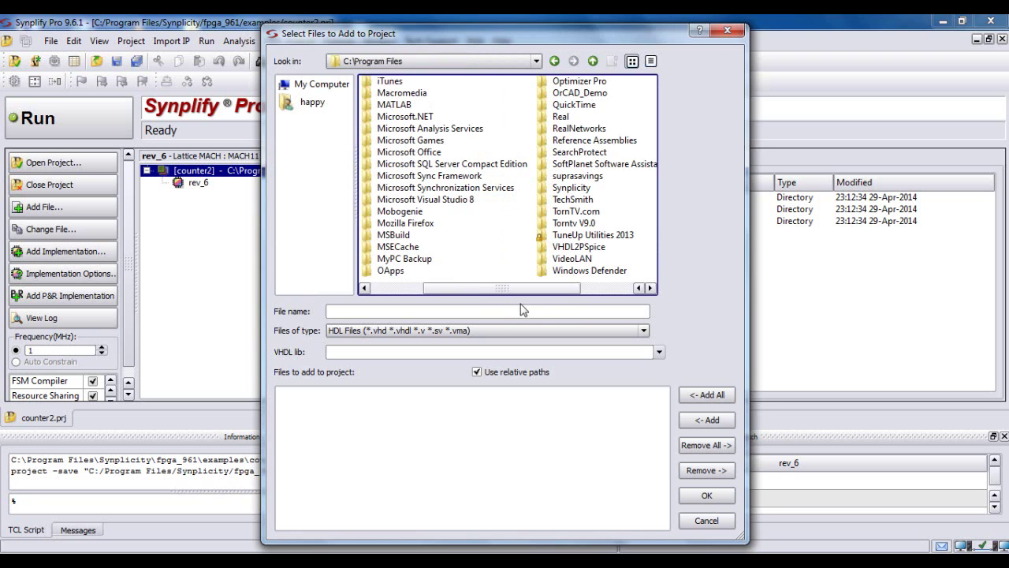
pyautogui.doubleClick(572, 247)
pyautogui.doubleClick(394, 94)
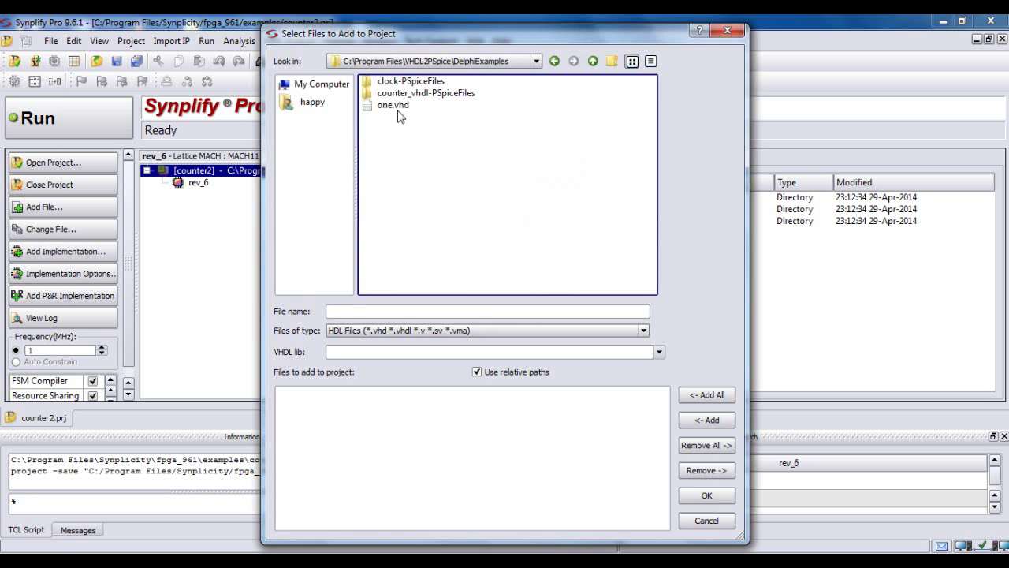
pyautogui.doubleClick(396, 109)
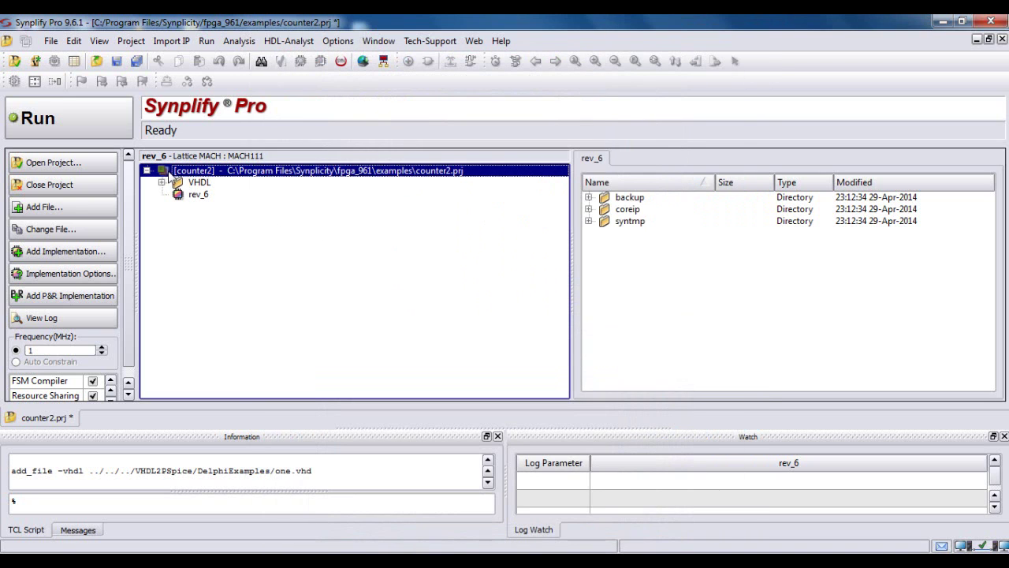
# Expand the VHDL folder, open one.vhd in the editor to review it, then minimize it
pyautogui.click(161, 182)
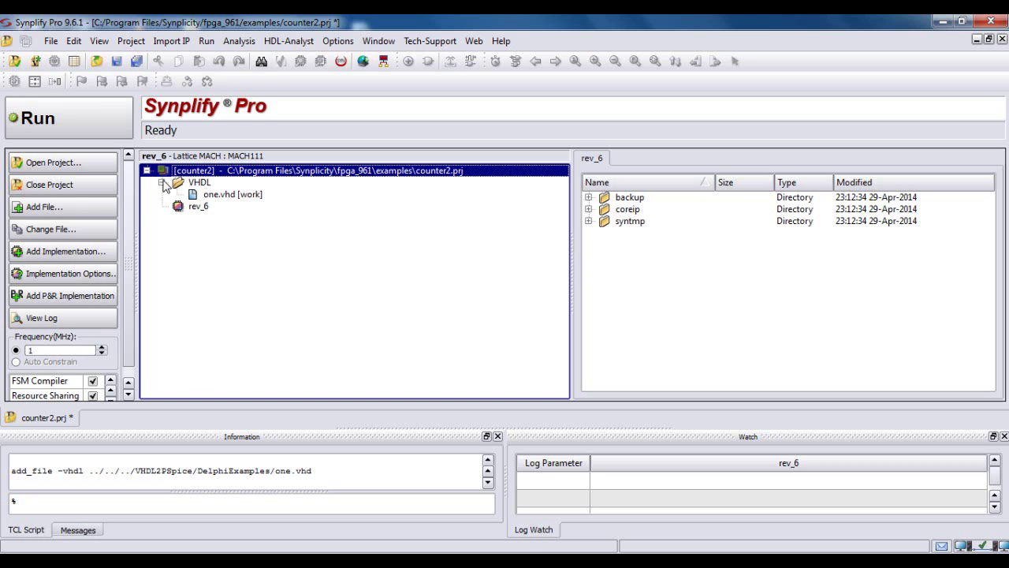
pyautogui.click(215, 195)
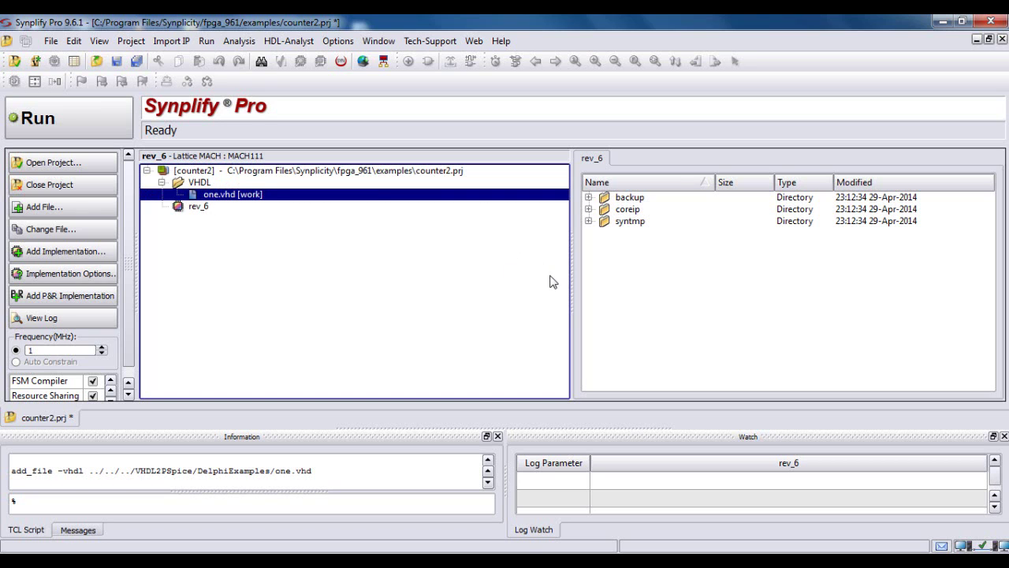
pyautogui.doubleClick(253, 197)
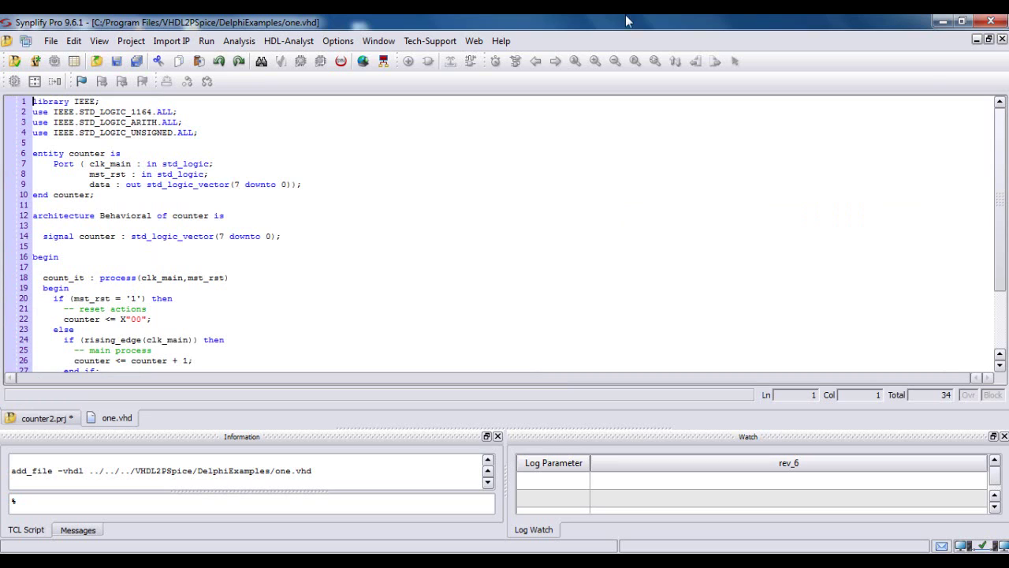
pyautogui.click(977, 39)
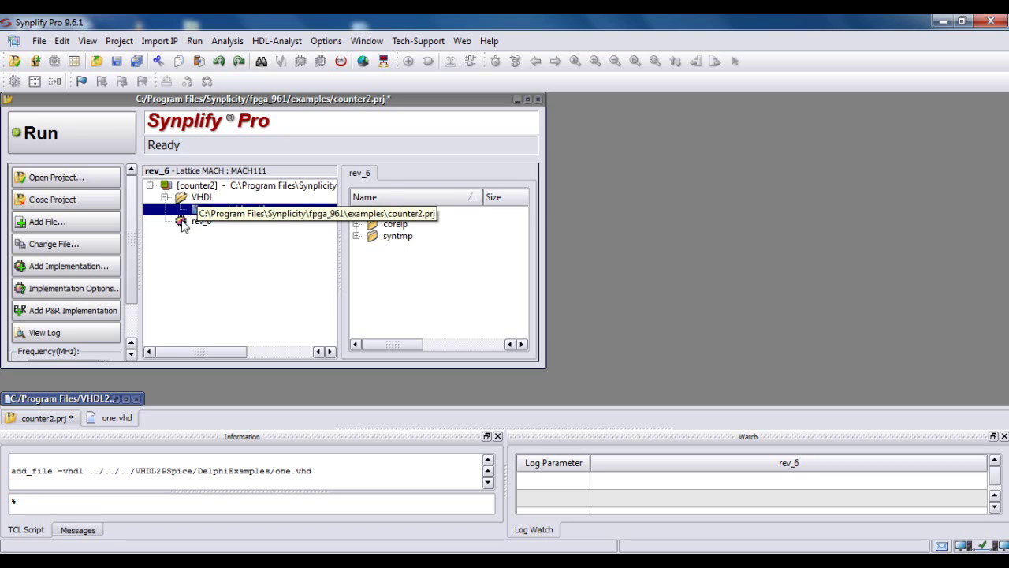
# Enable Write Mapped VHDL Netlist in rev_6's Implementation Results options
pyautogui.rightClick(182, 223)
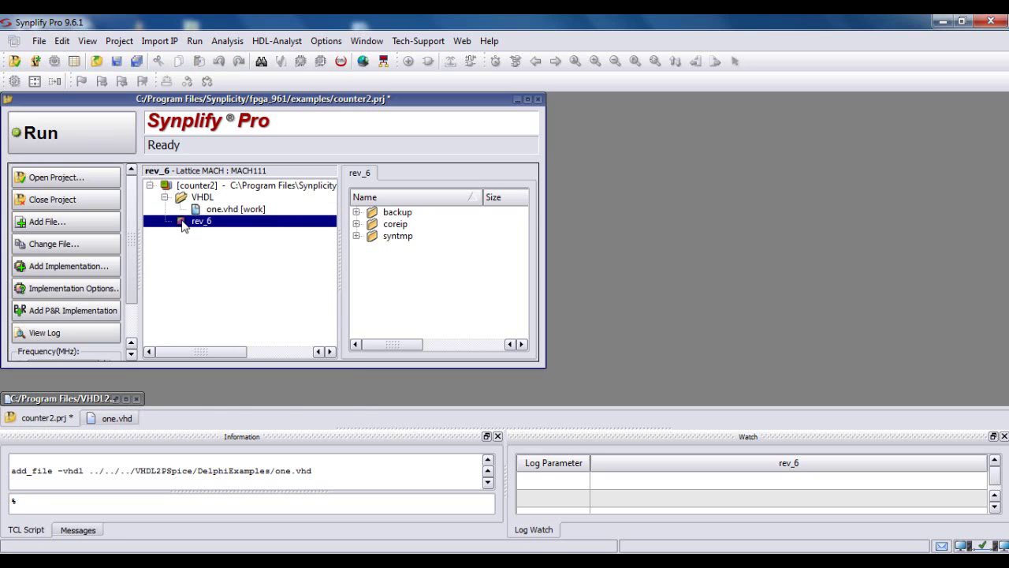
pyautogui.click(236, 229)
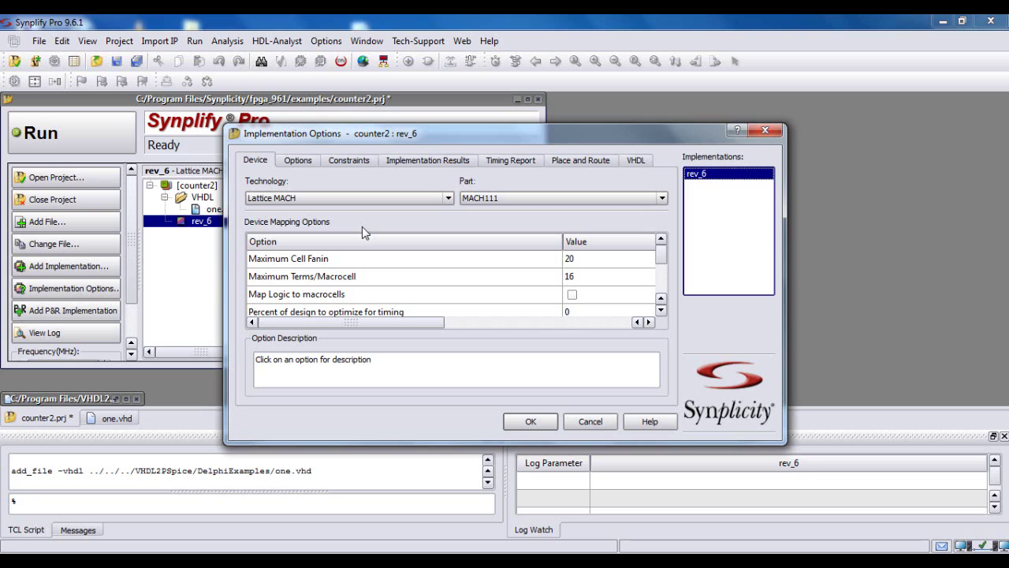
pyautogui.moveTo(664, 260); pyautogui.dragTo(663, 284)
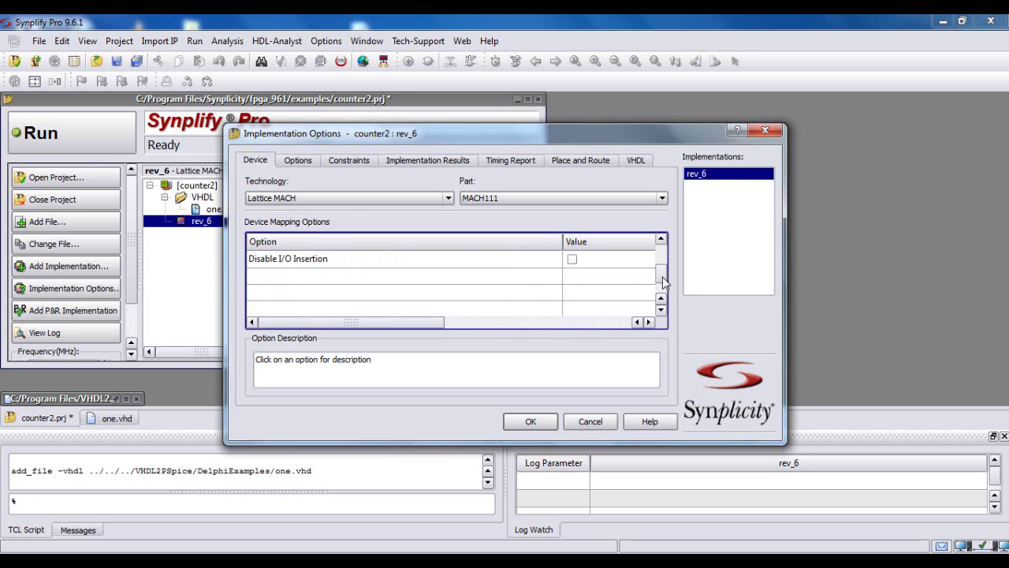
pyautogui.click(426, 161)
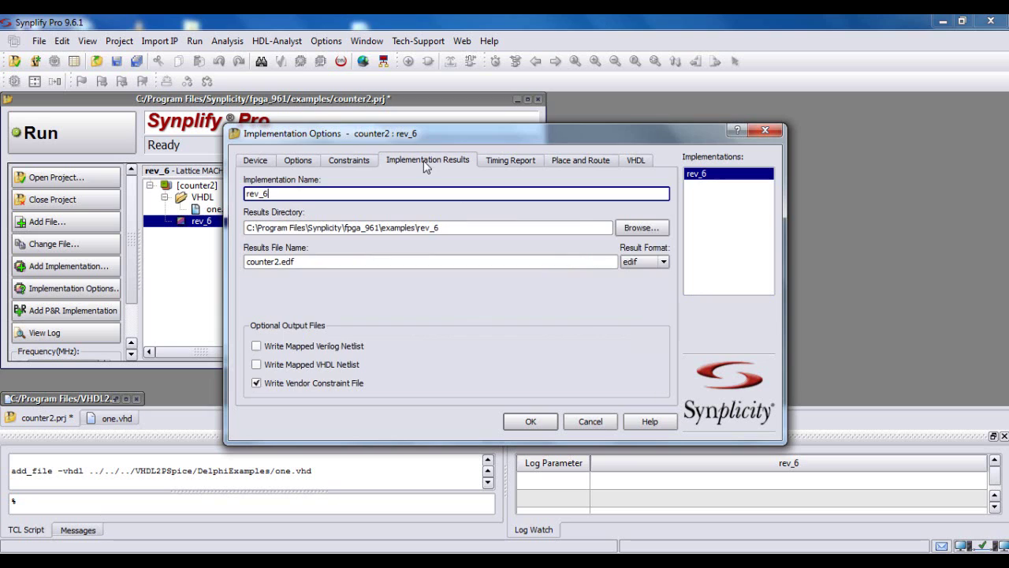
pyautogui.click(256, 365)
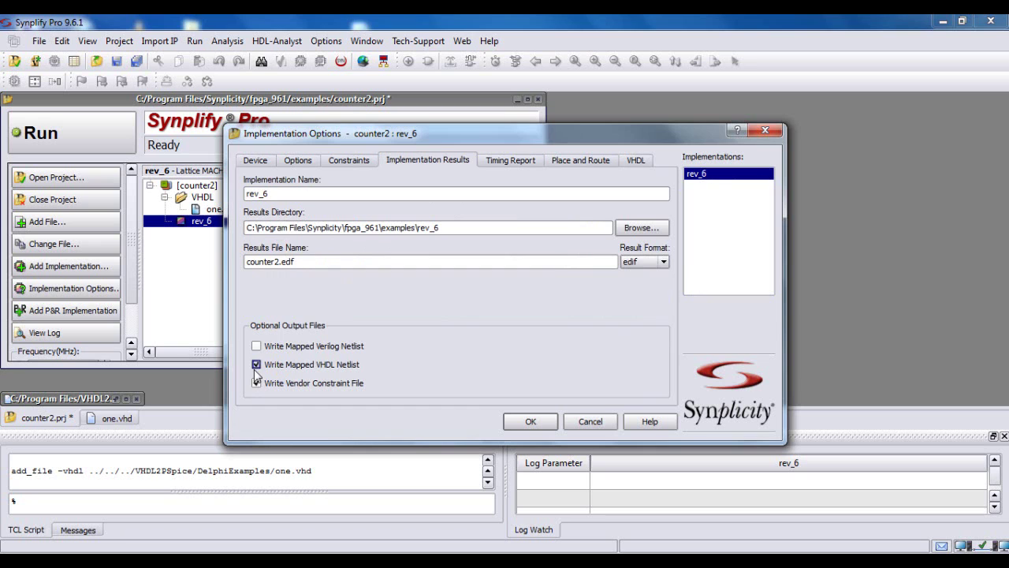
pyautogui.click(518, 424)
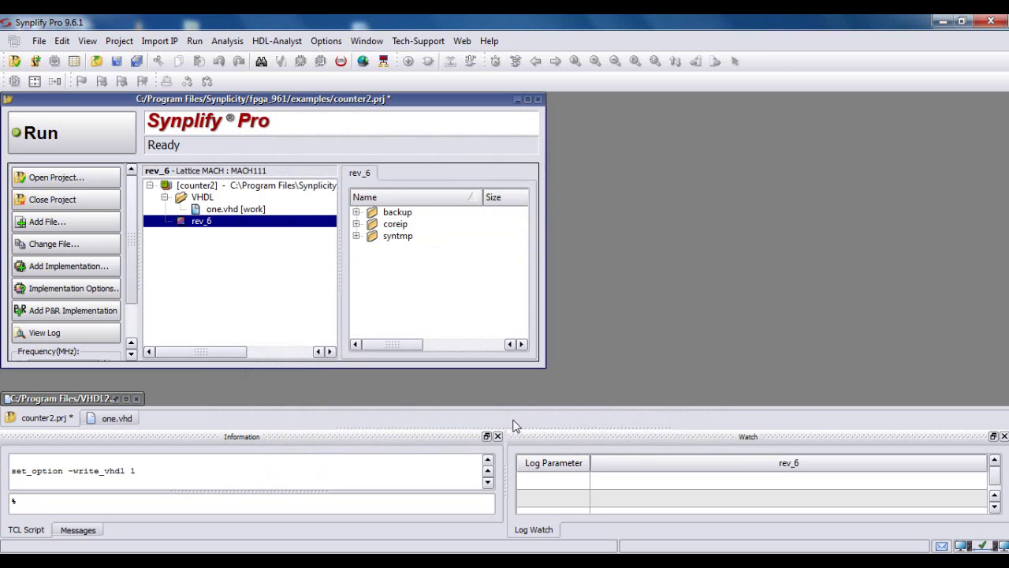
# Run synthesis on counter2 and select the resulting one.vhm output file
pyautogui.click(84, 130)
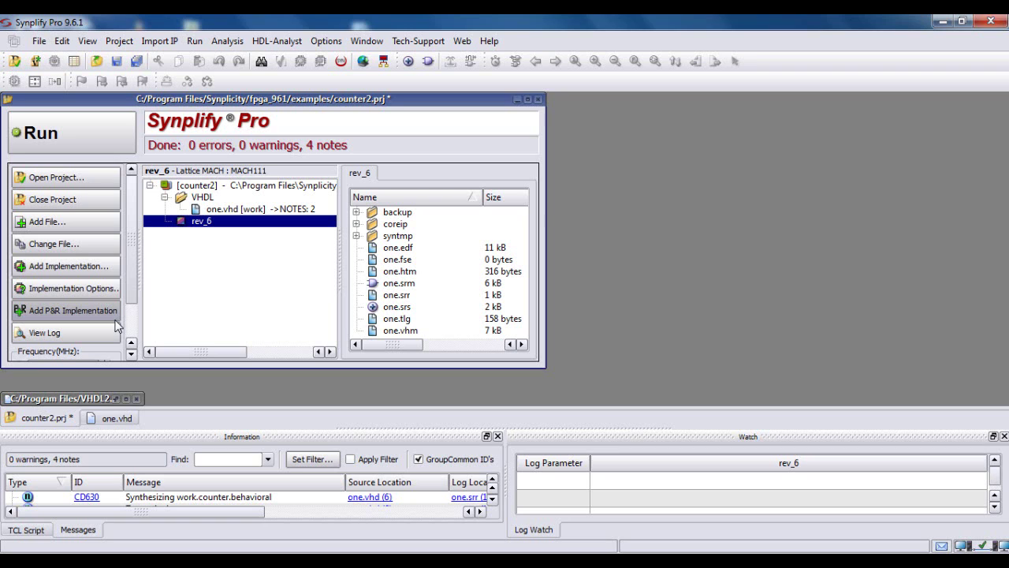
pyautogui.click(388, 335)
# Open one.vhm maximized in the editor and scroll through the netlist
pyautogui.doubleClick(388, 331)
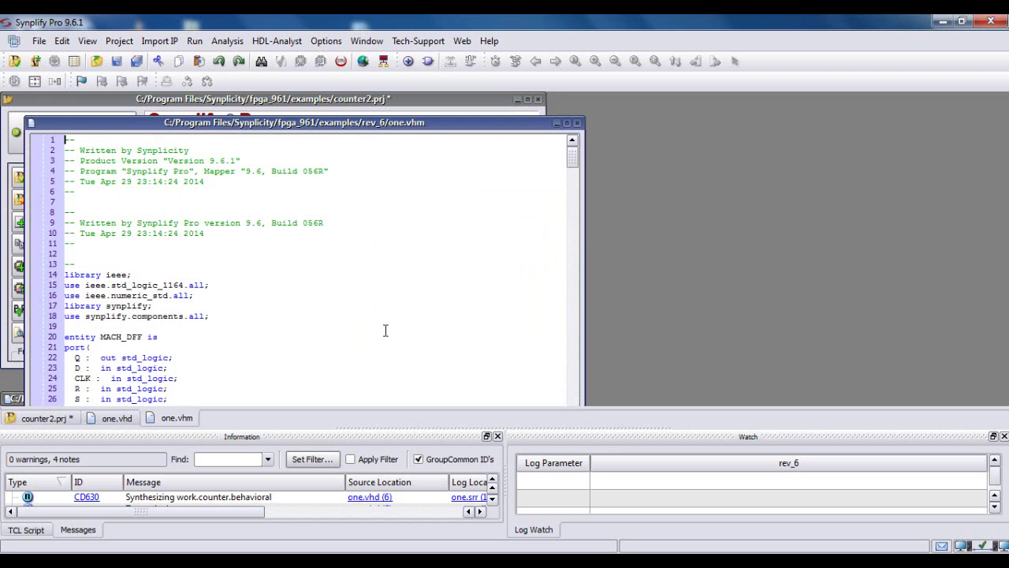
pyautogui.click(567, 124)
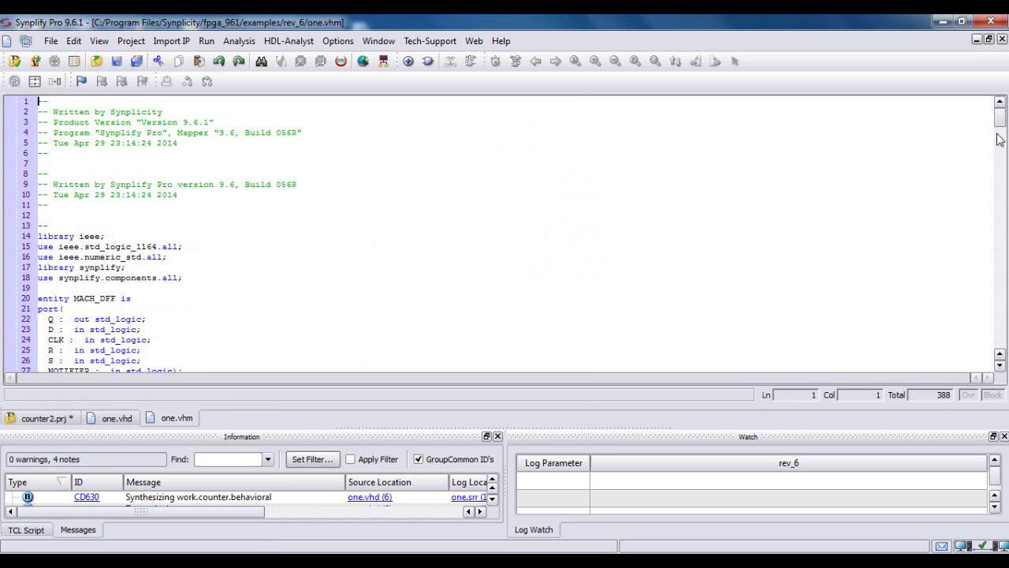
pyautogui.moveTo(1000, 118); pyautogui.dragTo(999, 91)
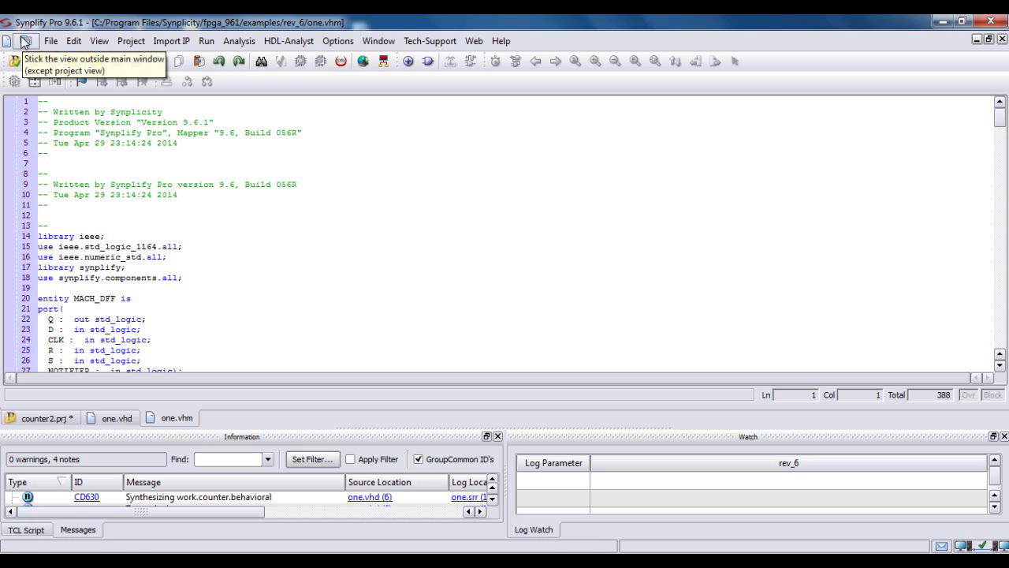
# Start saving the netlist to another location and browse into C:\Program Files
pyautogui.click(50, 40)
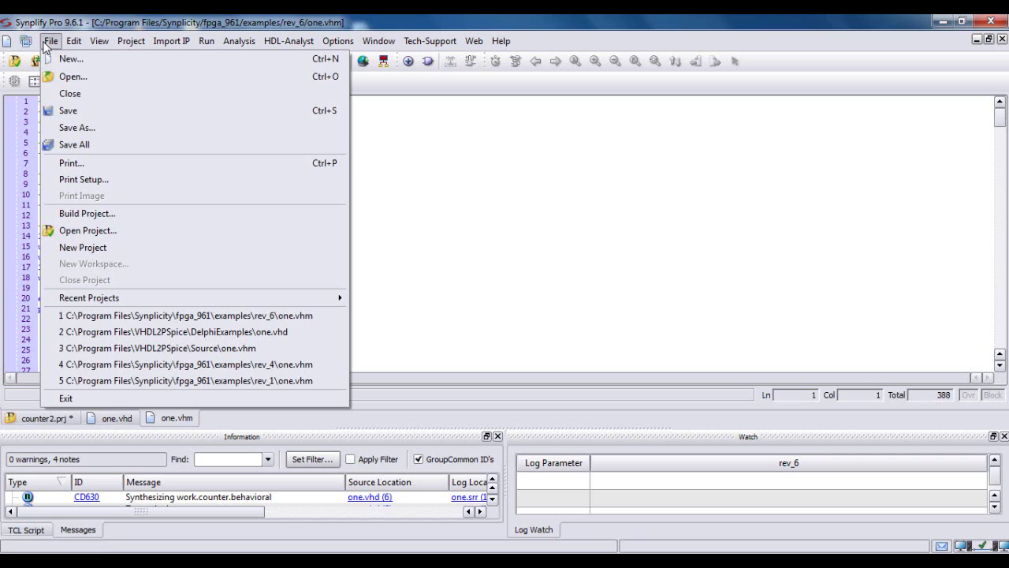
pyautogui.click(76, 127)
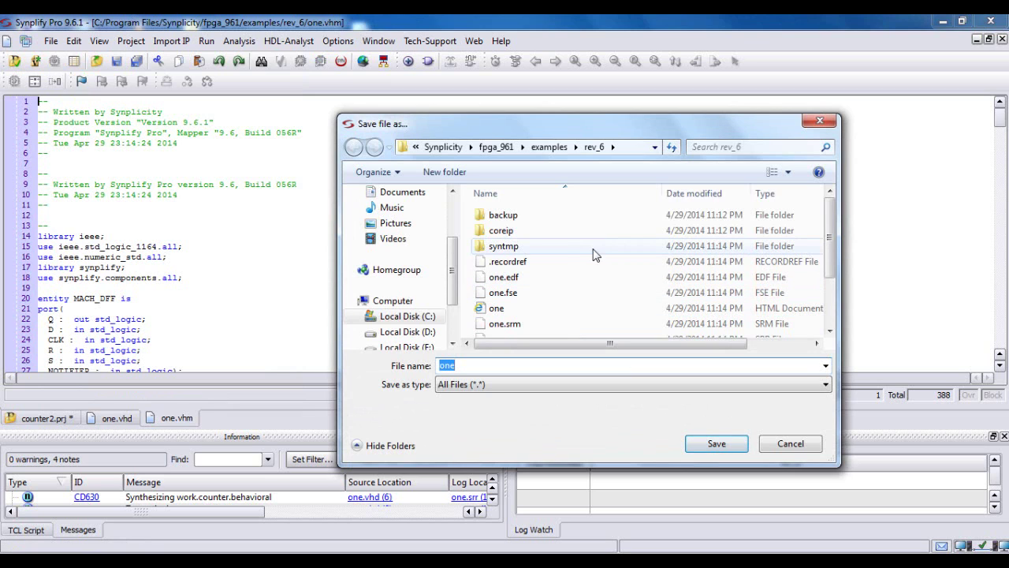
pyautogui.click(415, 316)
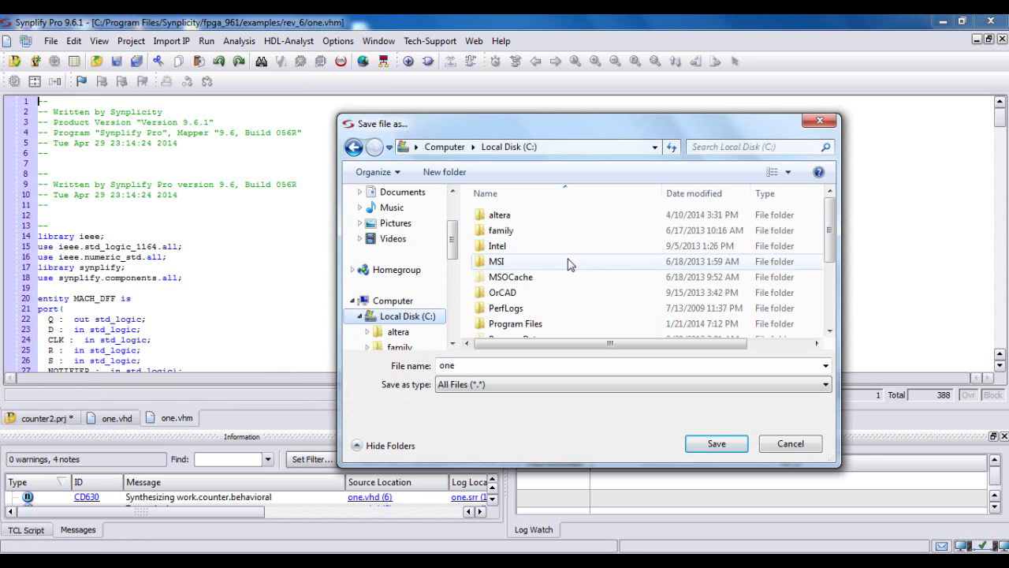
pyautogui.doubleClick(514, 323)
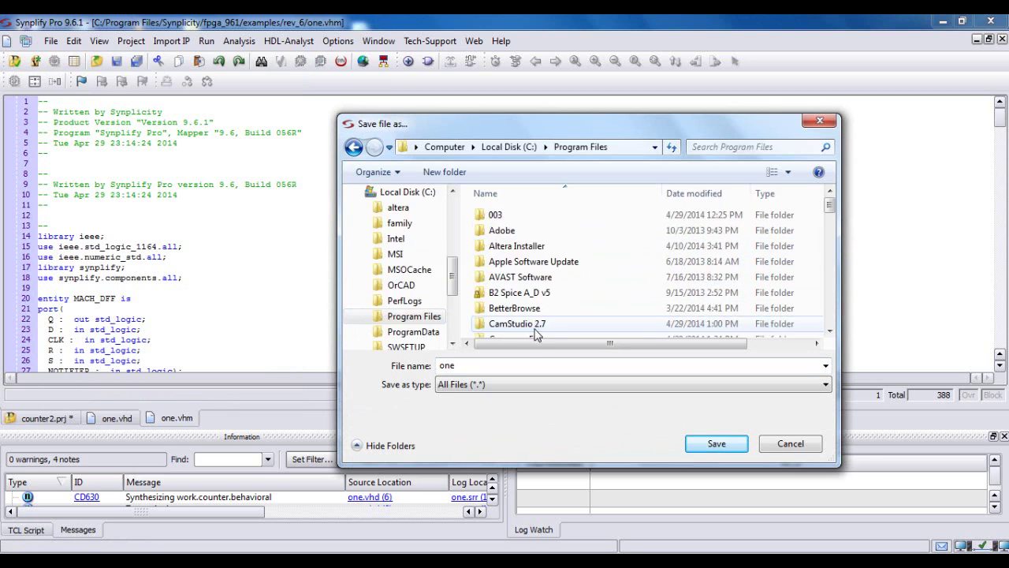
pyautogui.moveTo(832, 214); pyautogui.dragTo(834, 248)
pyautogui.moveTo(834, 256); pyautogui.dragTo(835, 339)
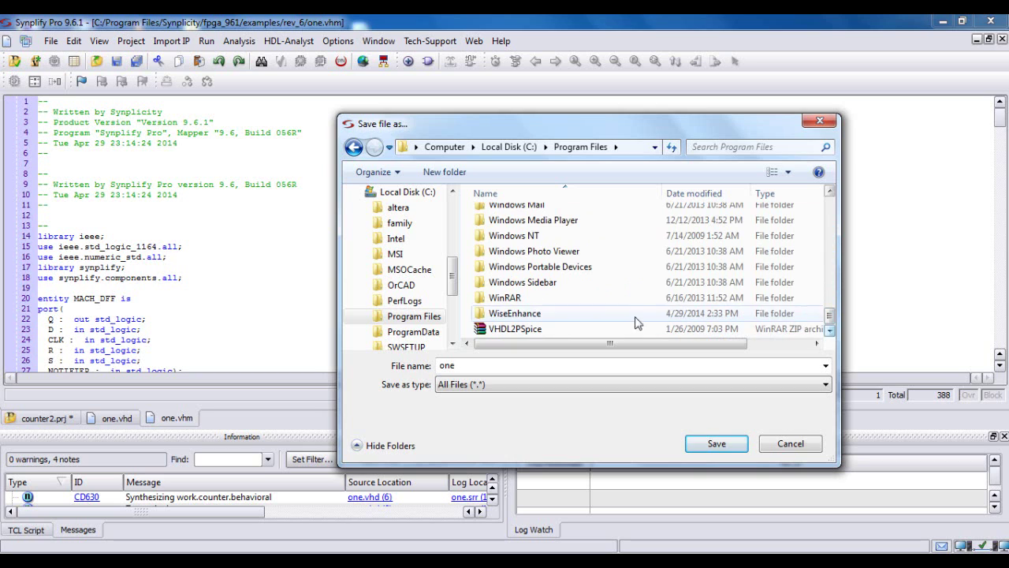
pyautogui.click(629, 267)
# Find the VHDL2PSpice\Source folder and save the netlist there as VHDL2PSpice.zip
pyautogui.press('End')
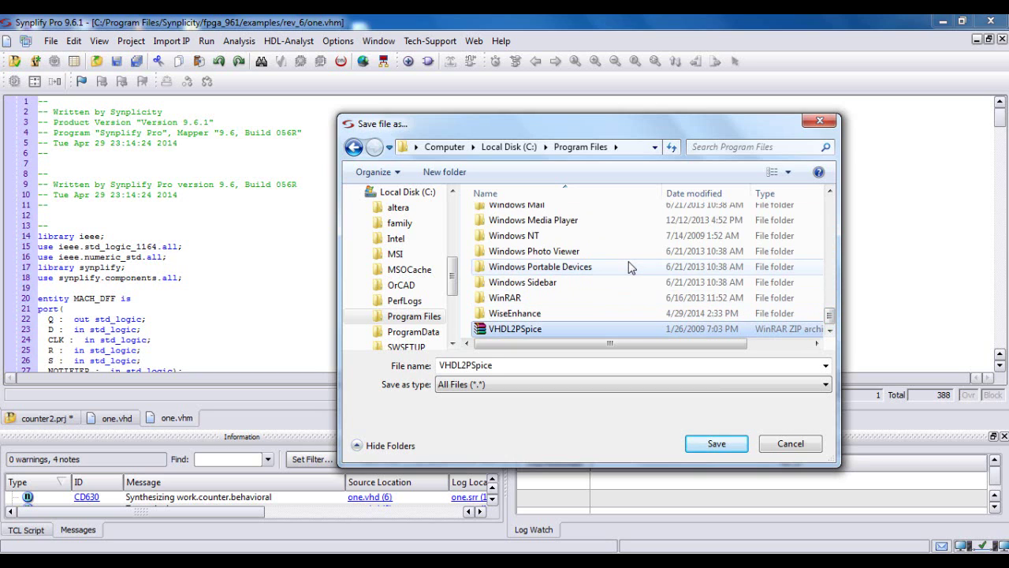
pyautogui.press('Up')
pyautogui.press('Up')
pyautogui.press('Up')
pyautogui.press('Up')
pyautogui.press('Up')
pyautogui.press('Up')
pyautogui.press('Up')
pyautogui.press('Up')
pyautogui.press('Up')
pyautogui.press('Up')
pyautogui.press('Up')
pyautogui.press('Up')
pyautogui.press('Up')
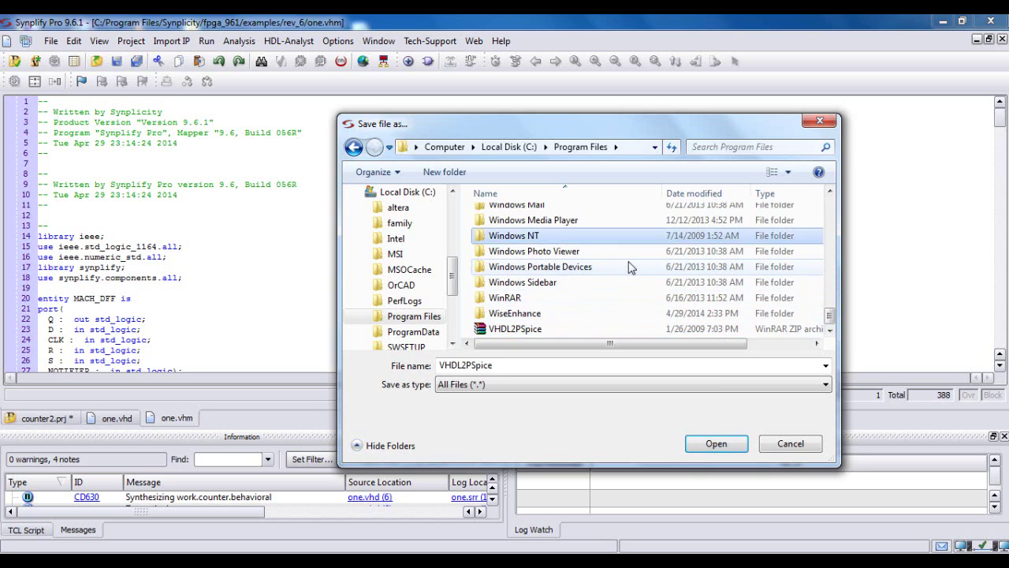
pyautogui.press('Up')
pyautogui.press('Up')
pyautogui.press('Up')
pyautogui.press('Up')
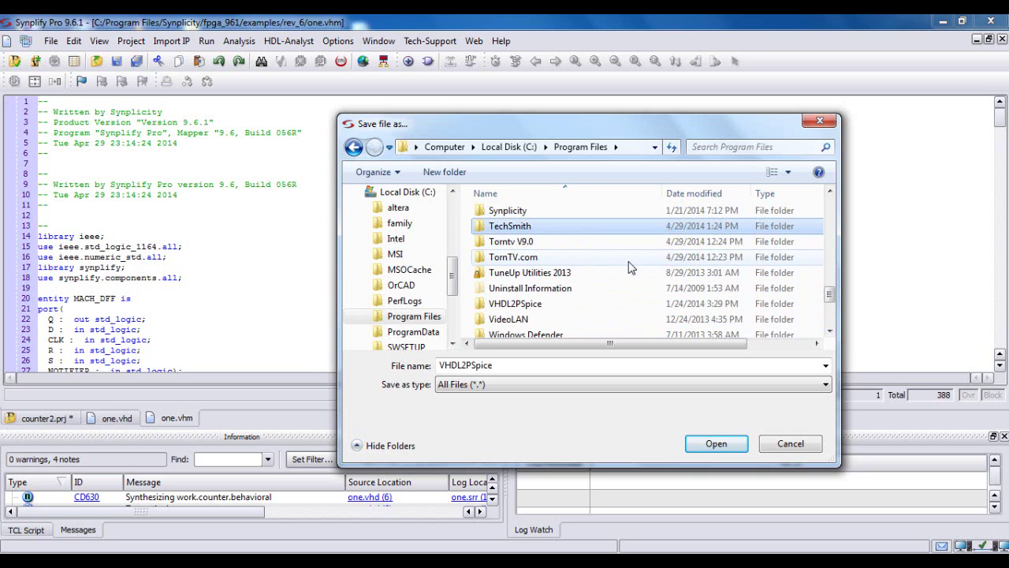
pyautogui.press('pagedown')
pyautogui.press('pagedown')
pyautogui.press('Up')
pyautogui.press('Up')
pyautogui.press('pageup')
pyautogui.press('pageup')
pyautogui.press('pageup')
pyautogui.press('pageup')
pyautogui.press('pageup')
pyautogui.press('pageup')
pyautogui.press('pageup')
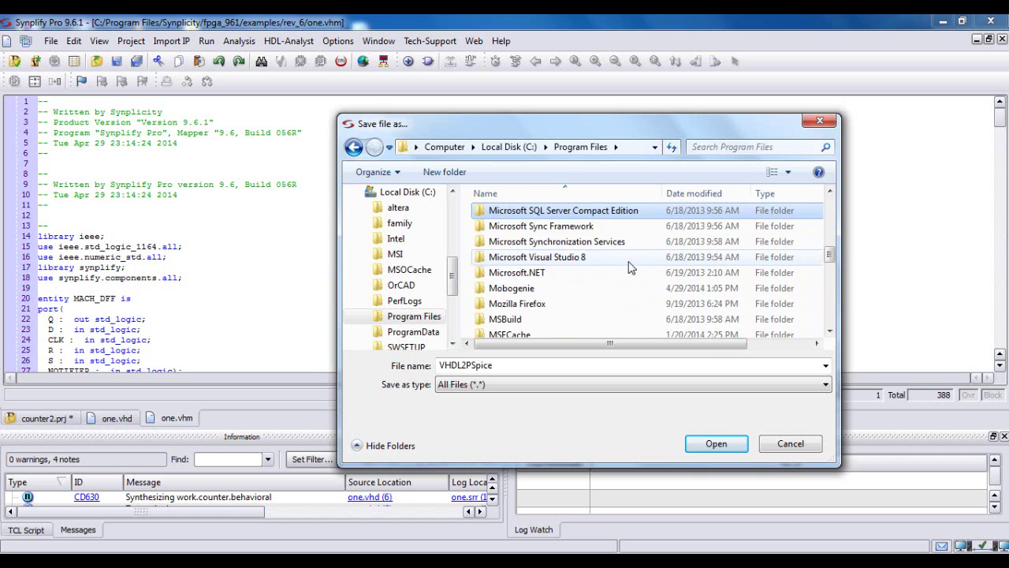
pyautogui.press('v')
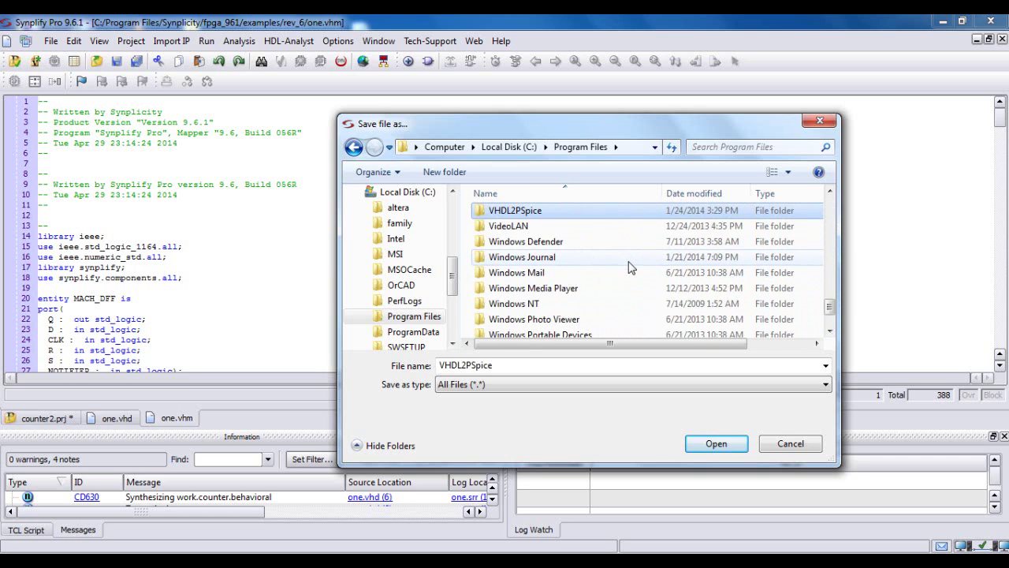
pyautogui.doubleClick(563, 211)
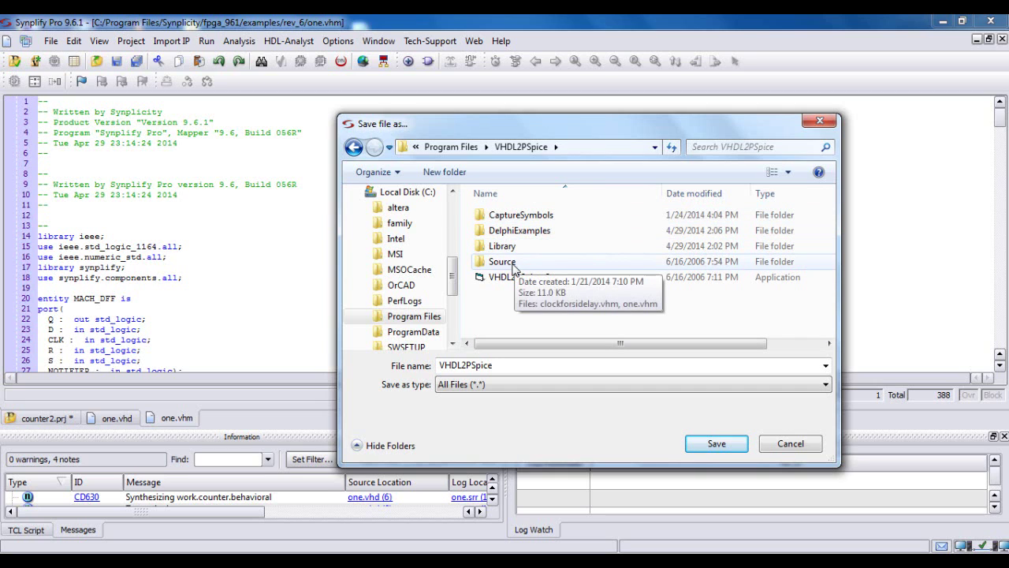
pyautogui.doubleClick(502, 262)
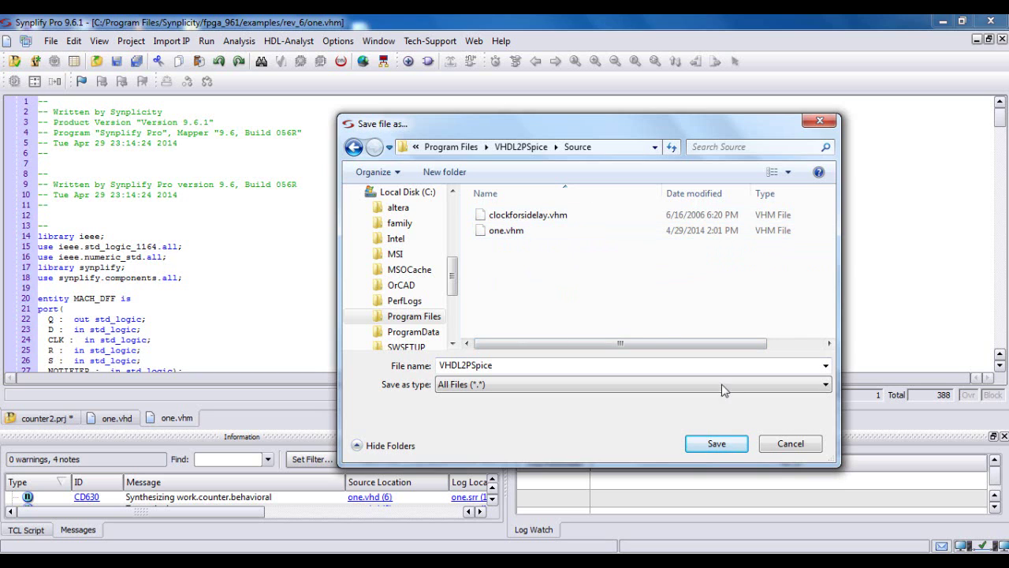
pyautogui.click(716, 444)
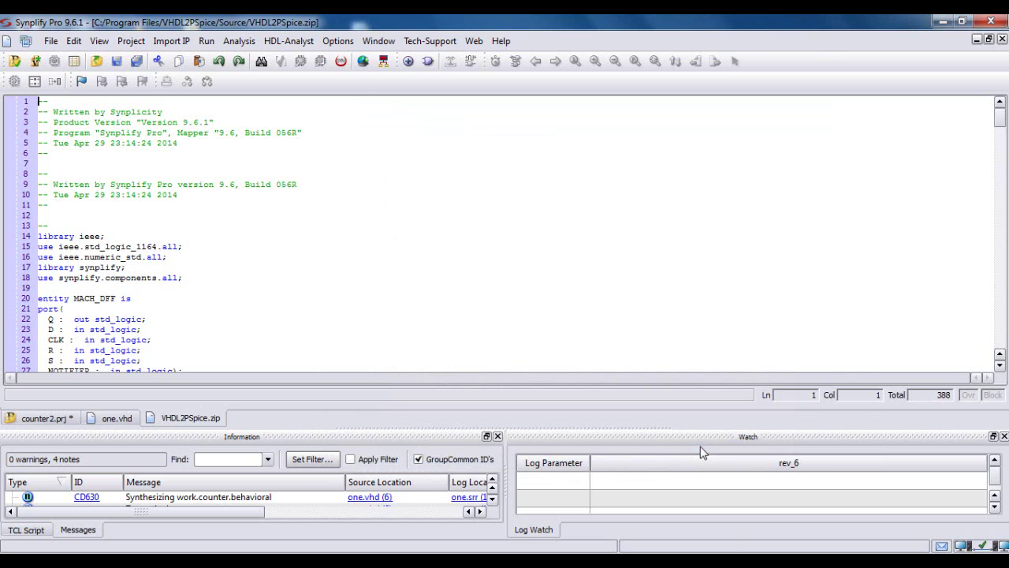
# Close Synplify Pro saving counter2, then open Computer from the Start menu
pyautogui.click(1002, 22)
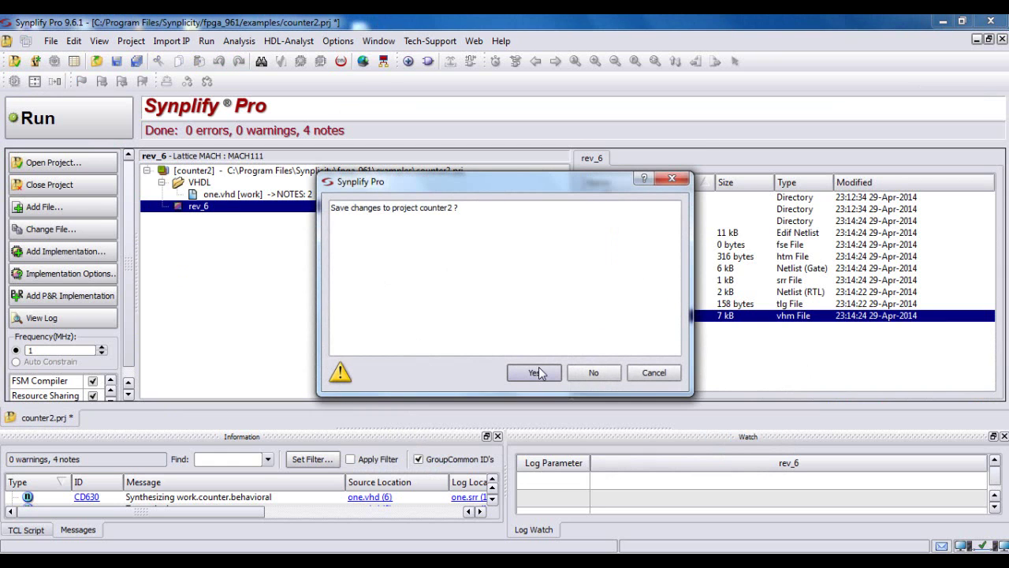
pyautogui.click(539, 370)
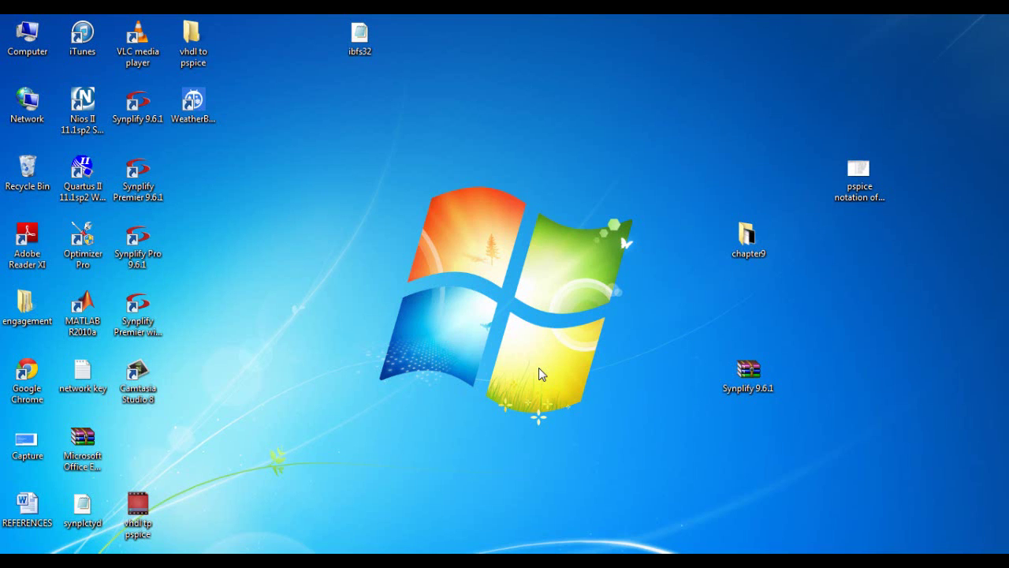
pyautogui.click(11, 551)
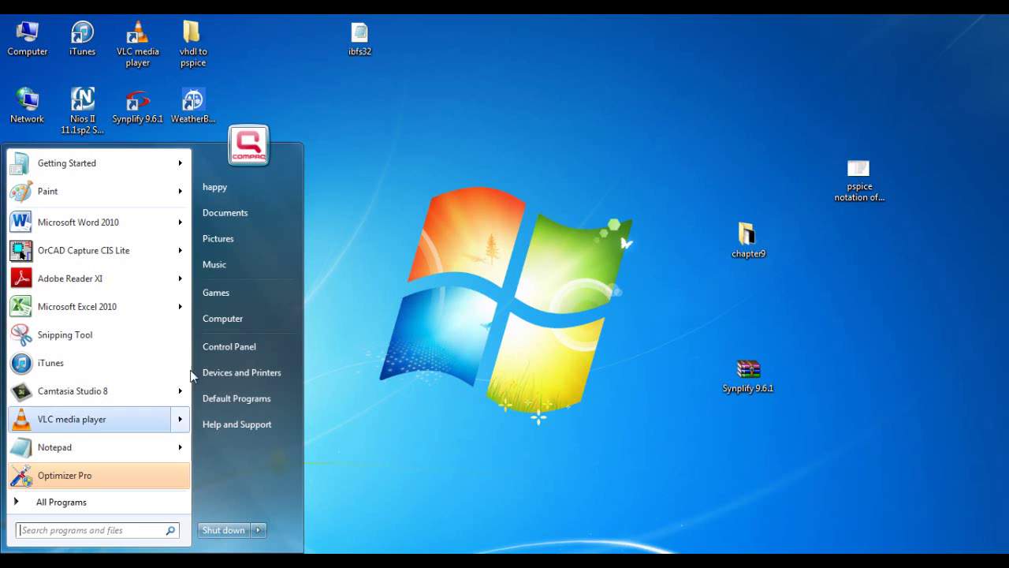
pyautogui.click(261, 323)
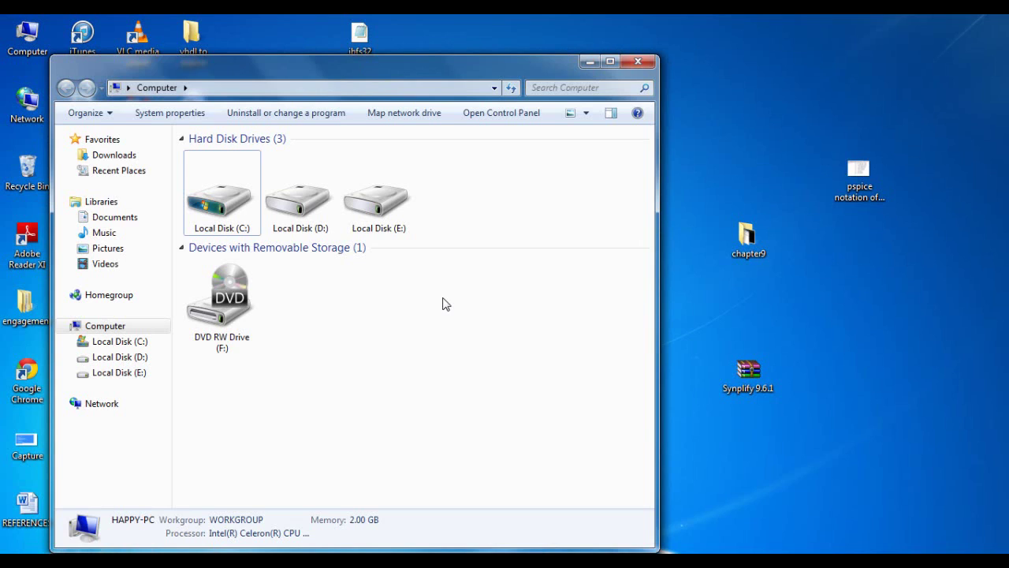
# Go to C:\Program Files\VHDL2PSpice and launch VHDL2PSpice_Sreeram.exe
pyautogui.doubleClick(251, 207)
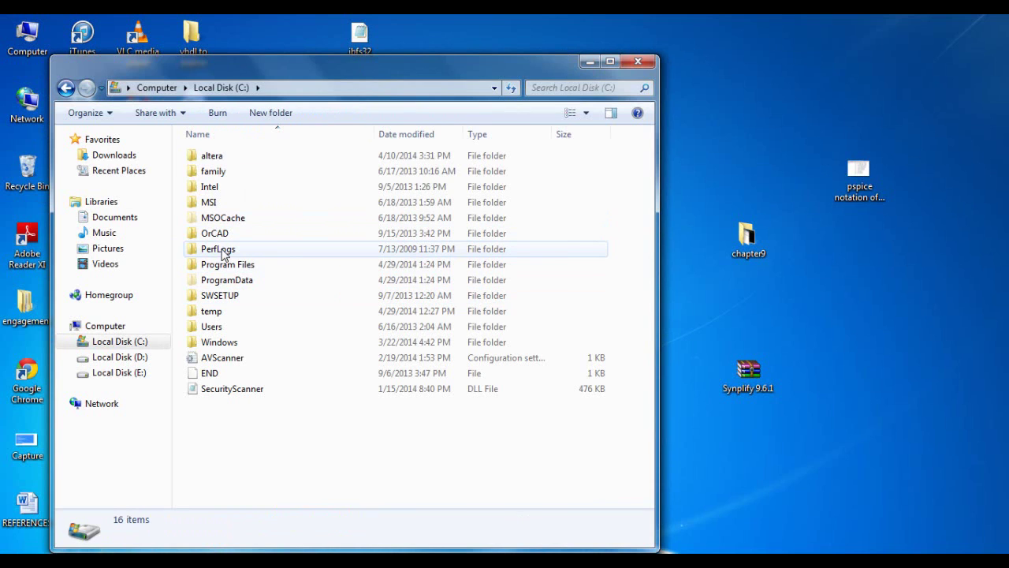
pyautogui.doubleClick(224, 264)
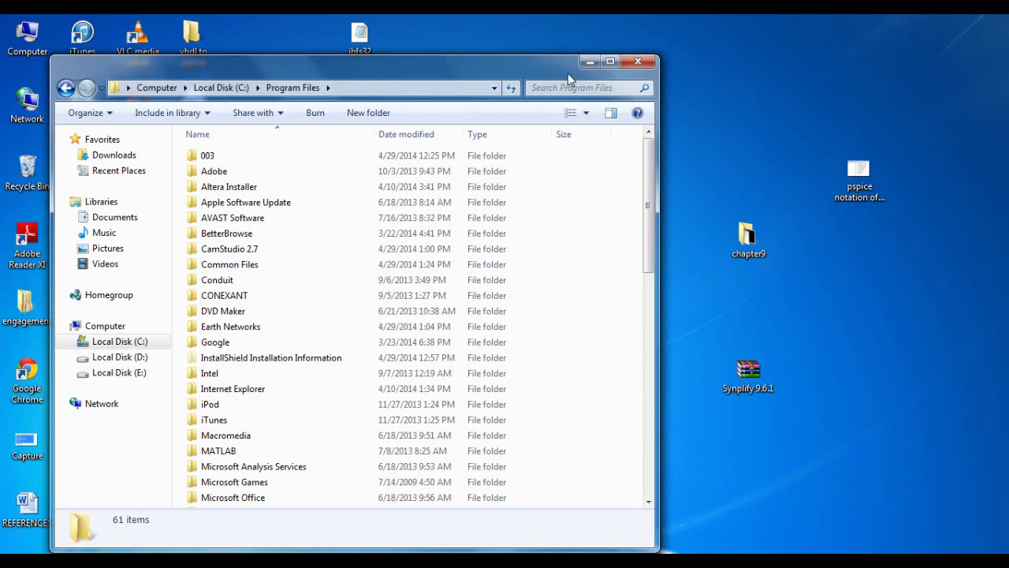
pyautogui.click(612, 60)
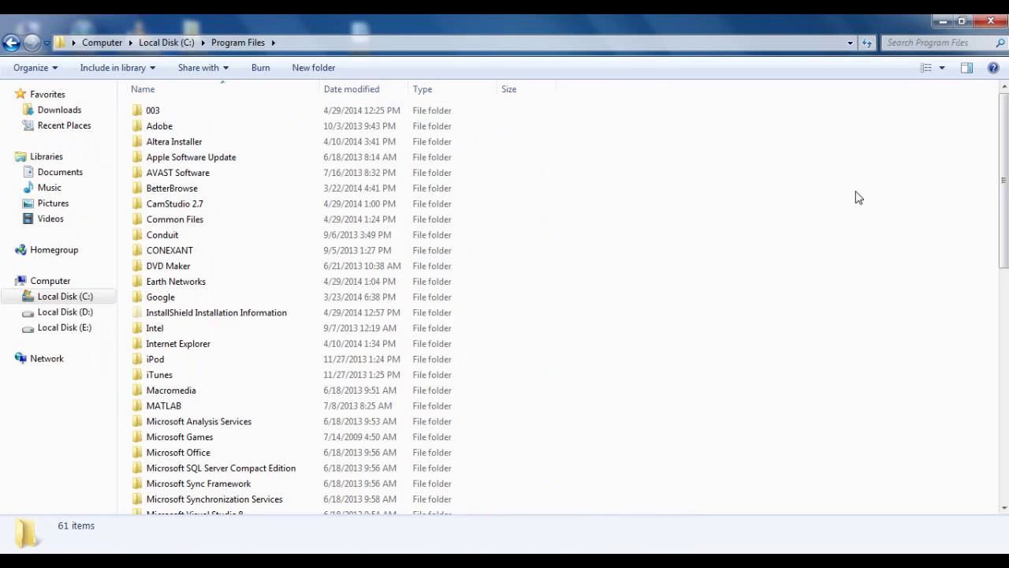
pyautogui.moveTo(1001, 205); pyautogui.dragTo(998, 434)
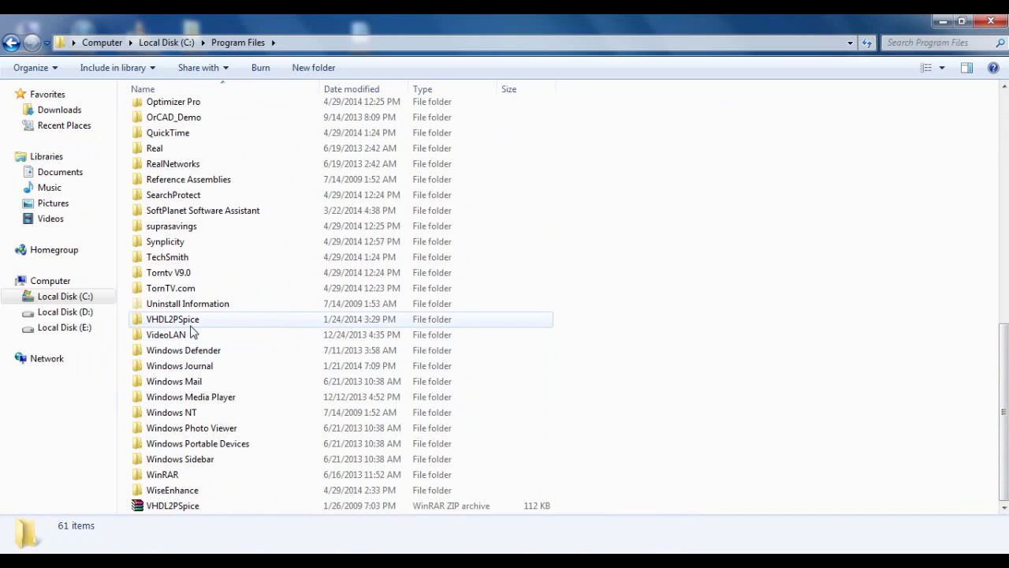
pyautogui.click(190, 323)
pyautogui.doubleClick(190, 323)
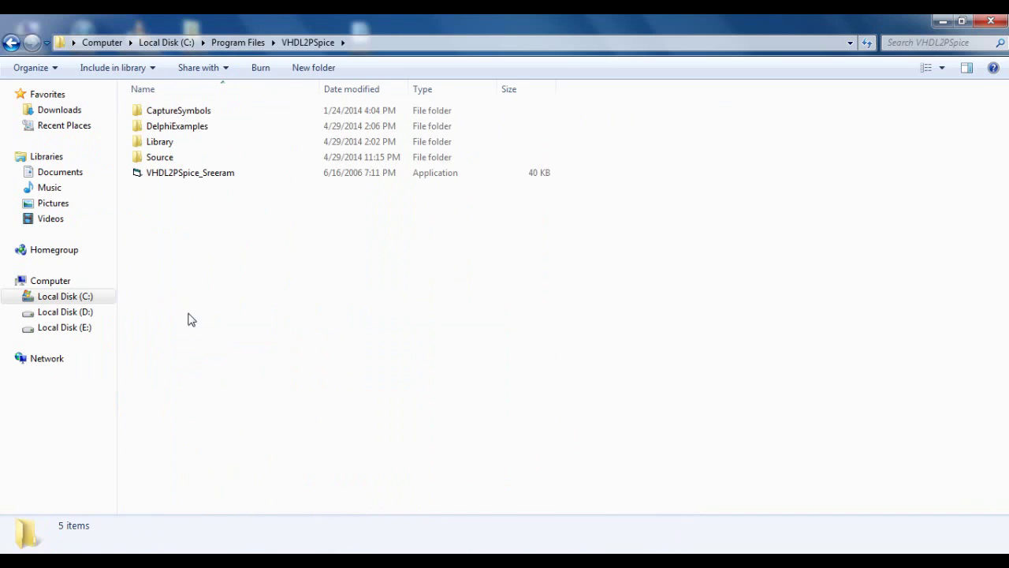
pyautogui.doubleClick(183, 181)
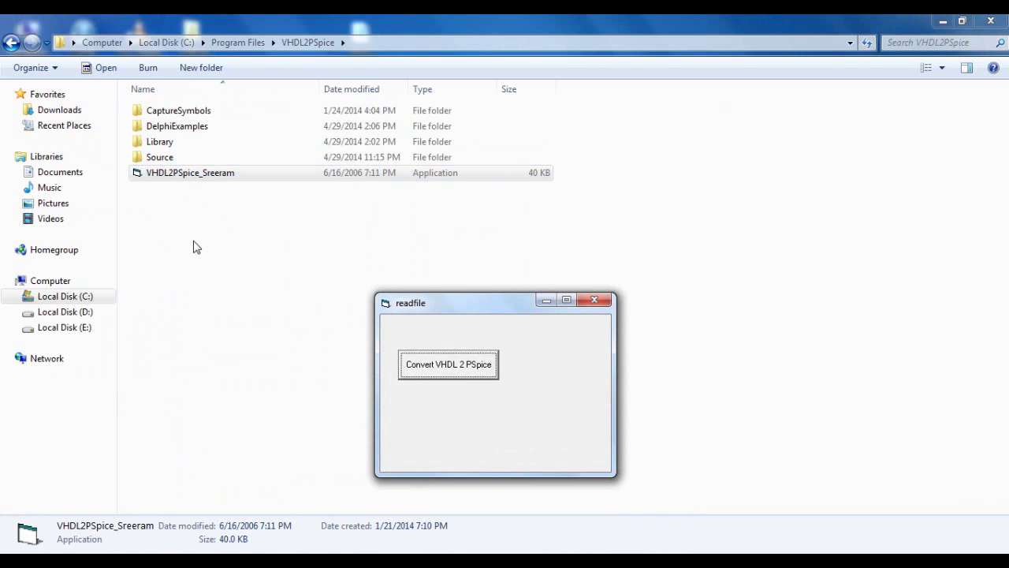
# Convert VHDL file 'one' with main entity 'counter' to a PSpice model
pyautogui.click(462, 369)
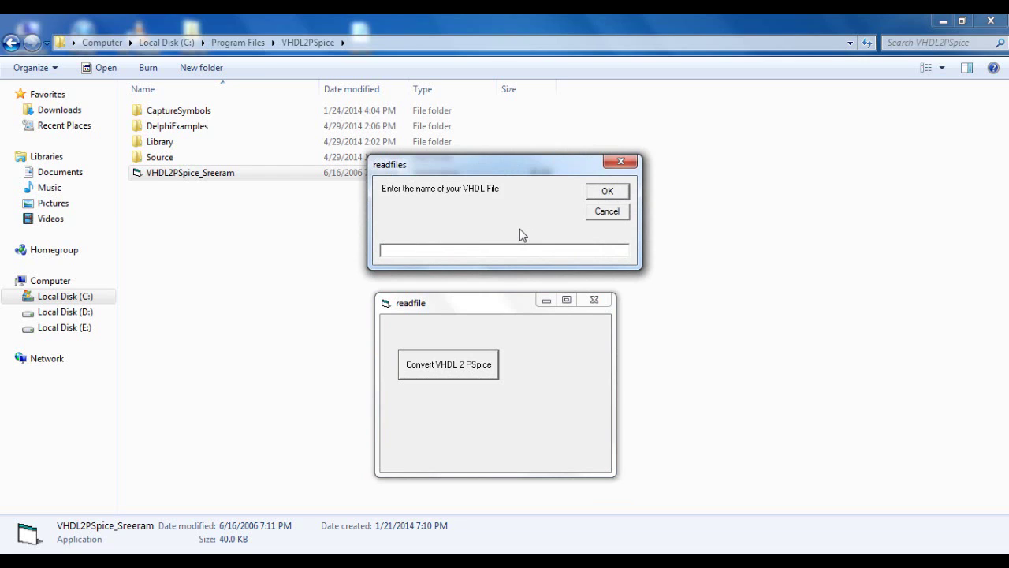
pyautogui.write('one')
pyautogui.click(607, 191)
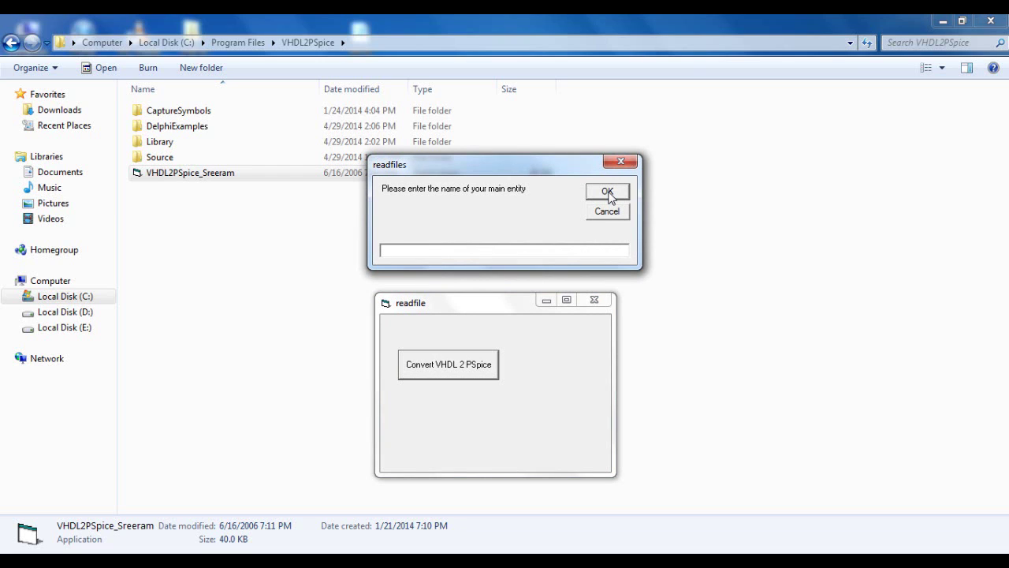
pyautogui.write('counter')
pyautogui.click(608, 192)
# Dismiss the conversion success message and close the converter window
pyautogui.click(567, 331)
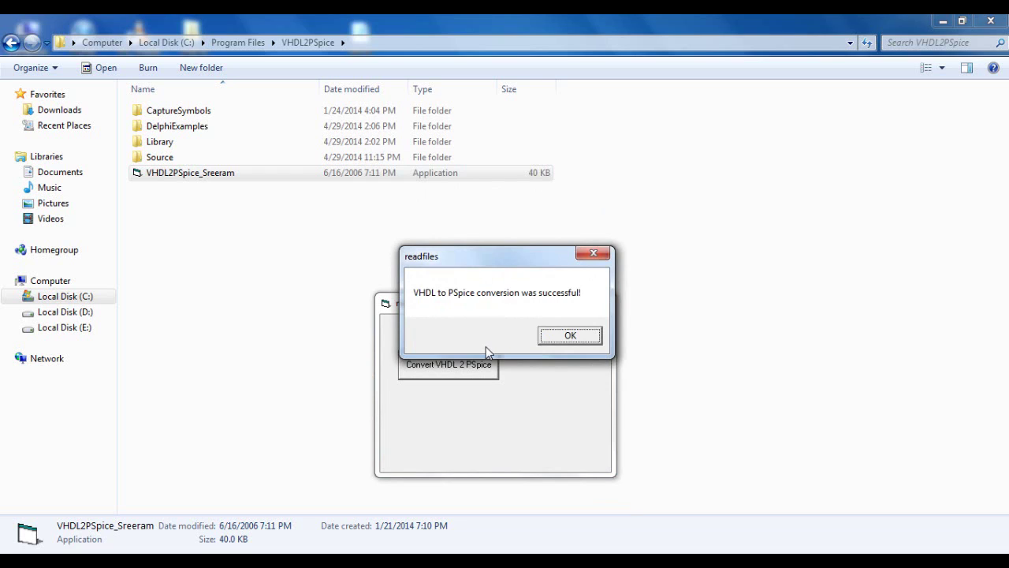
pyautogui.press('Return')
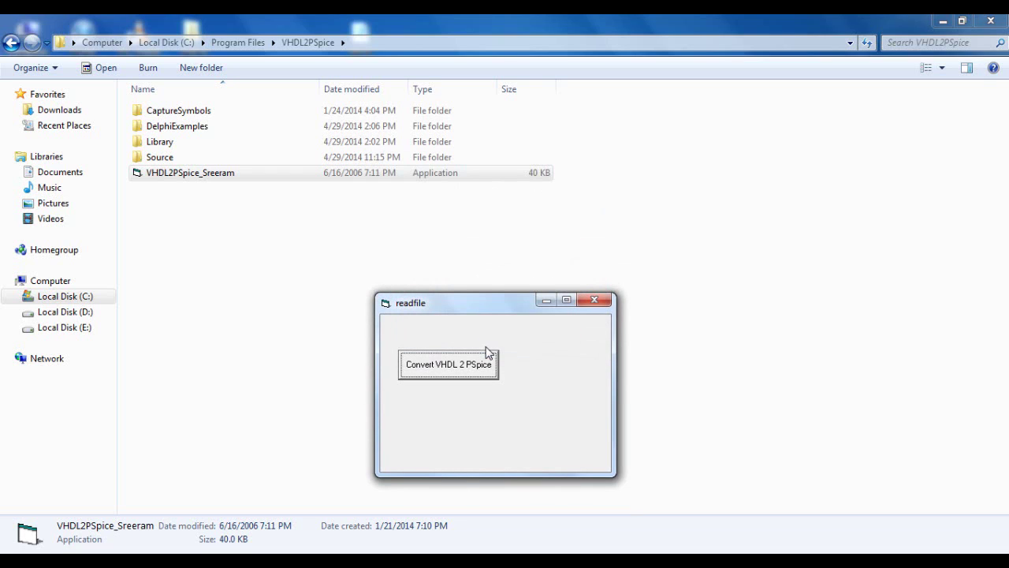
pyautogui.click(594, 300)
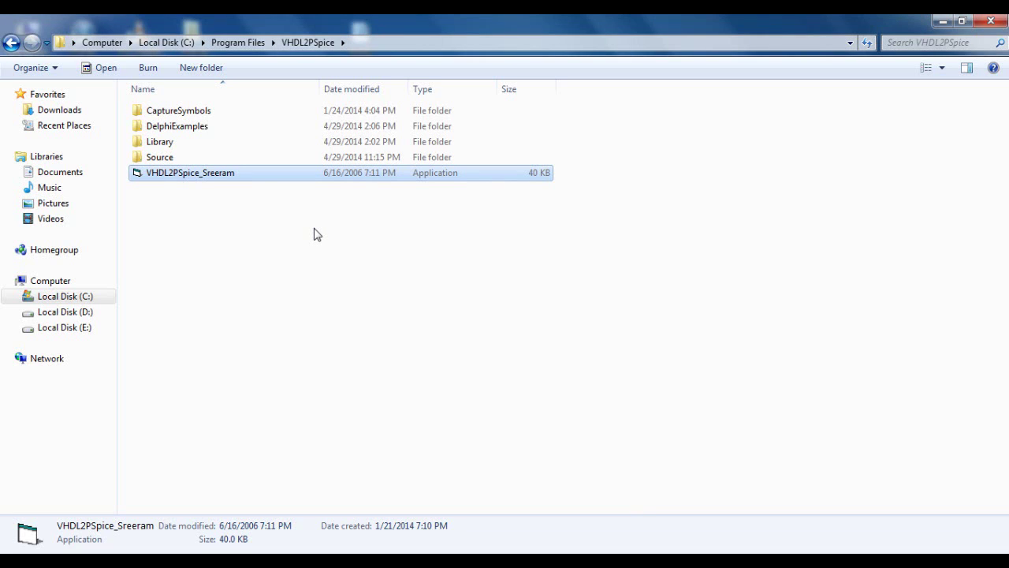
# Check the generated copyone model files in the VHDL2PSpice Library folder, then close Explorer
pyautogui.doubleClick(167, 147)
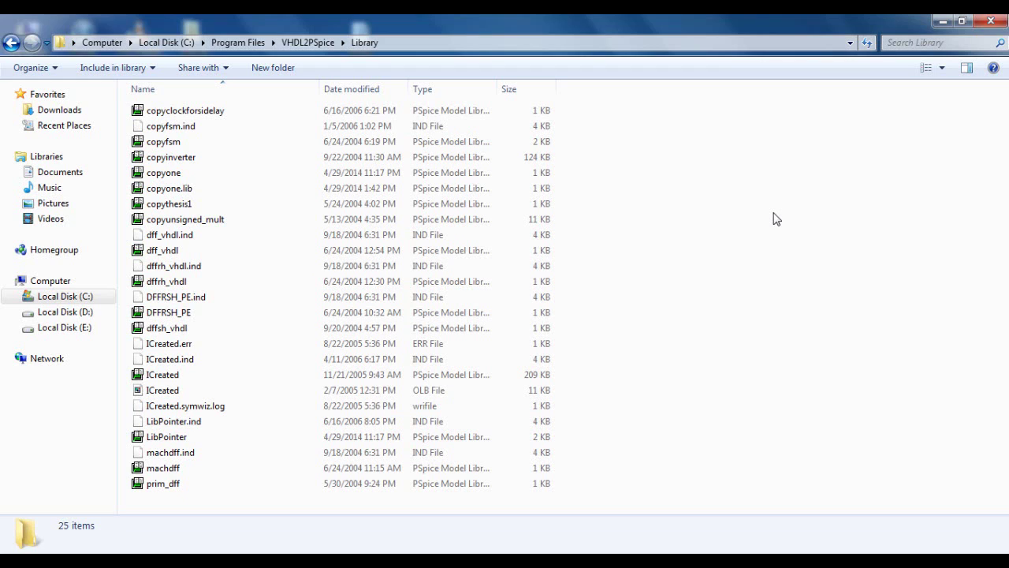
pyautogui.click(991, 21)
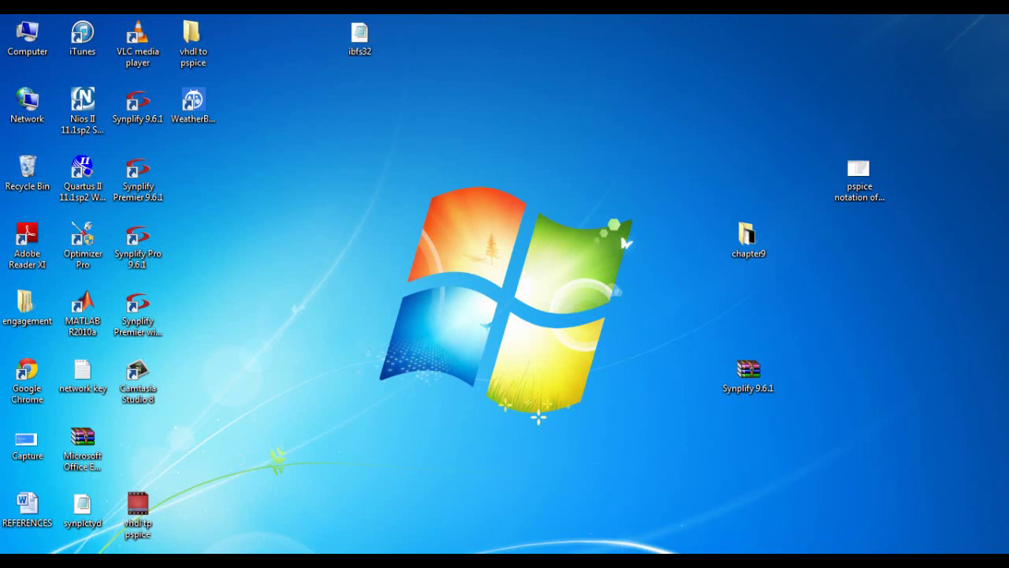
# Launch Model Editor from Cadence > OrCAD 16.6 Lite > PSpice Accessories in the Start menu
pyautogui.press('super')
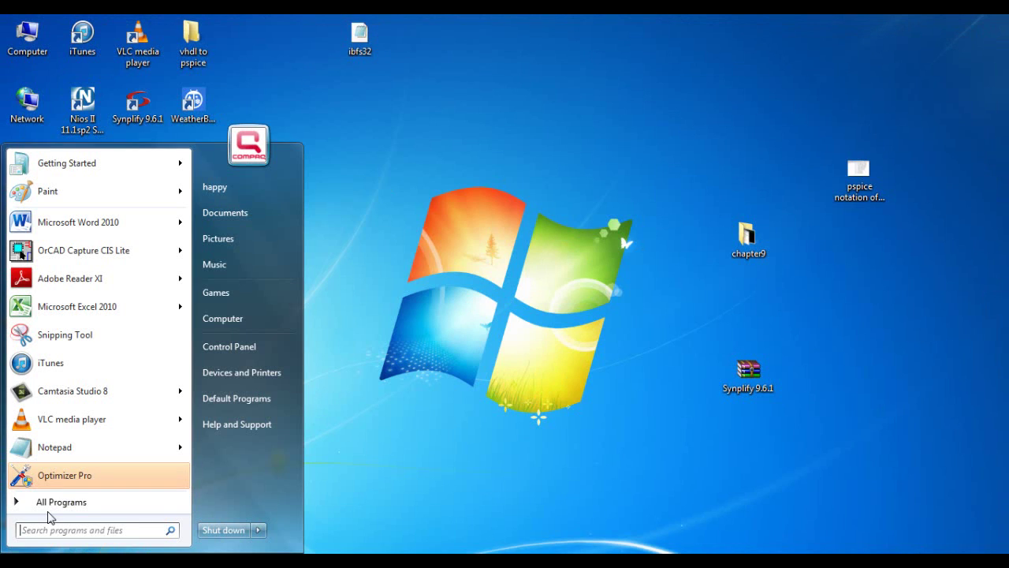
pyautogui.click(47, 502)
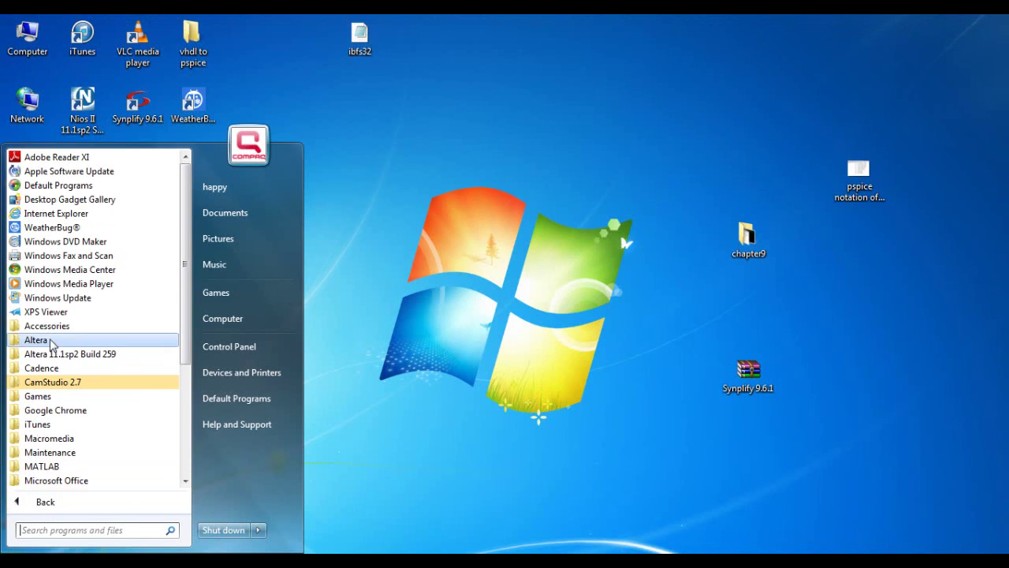
pyautogui.click(18, 373)
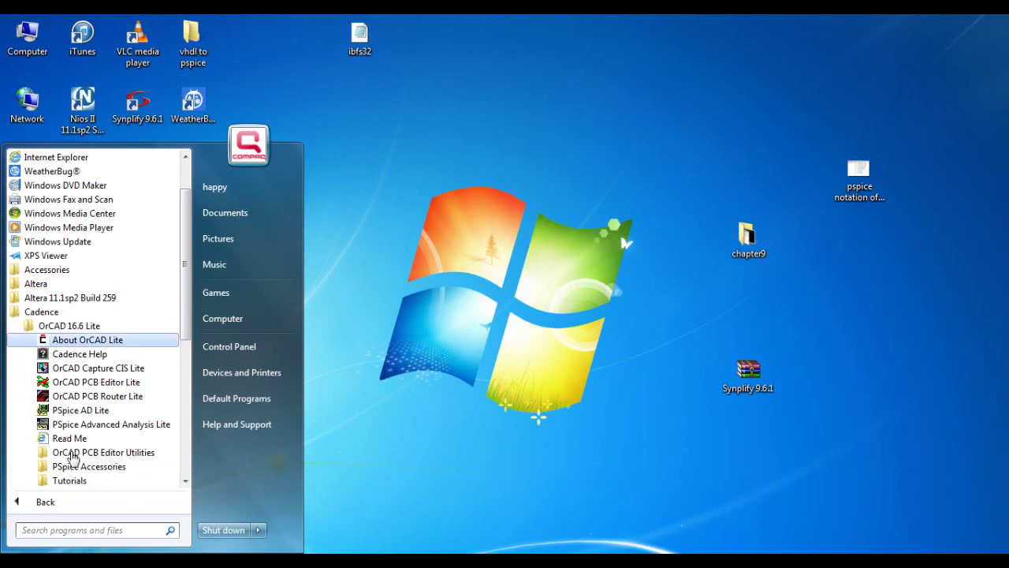
pyautogui.click(94, 466)
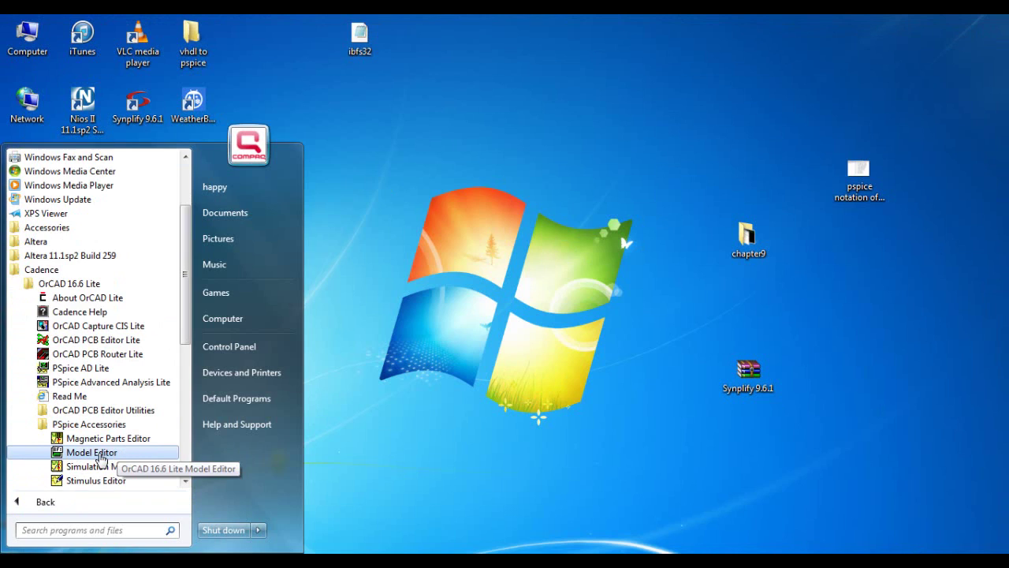
pyautogui.click(100, 454)
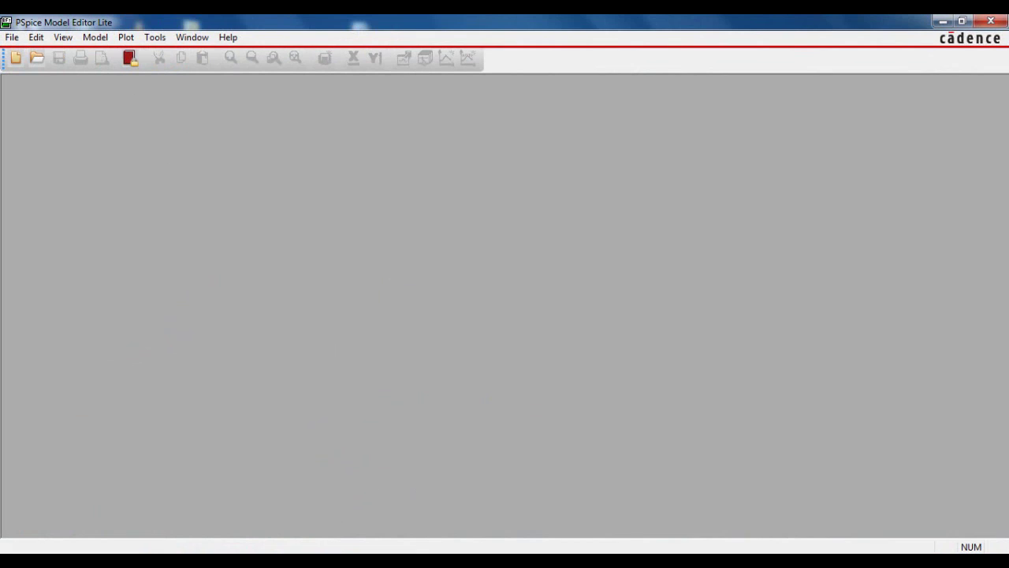
# Switch to the Photo Viewer image 'pspice notation of vhdl gate level counter'
pyautogui.hotkey('alt', 'Tab')
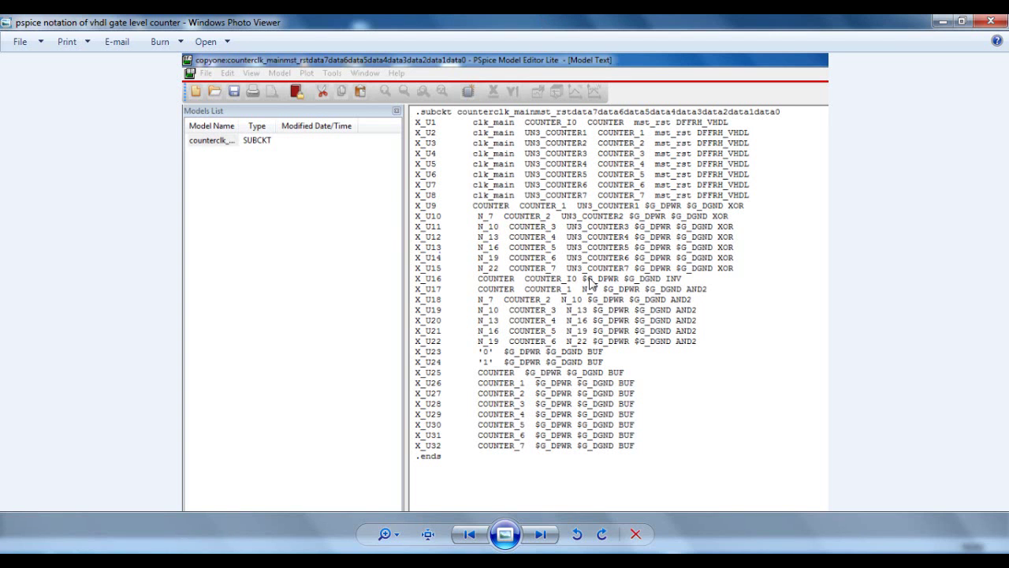